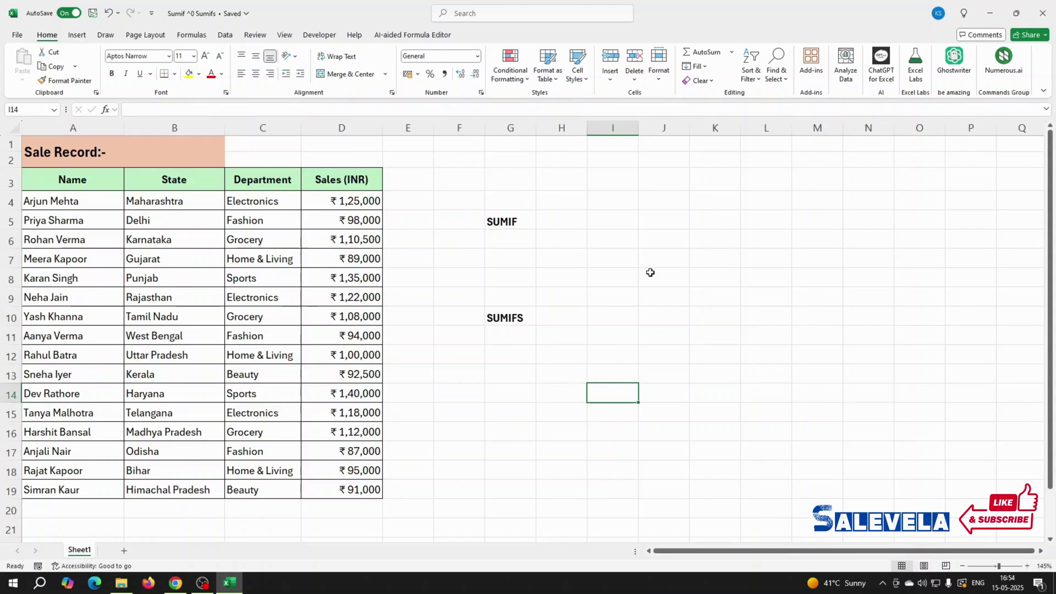
{"action": "left_click", "coordinate": [633, 263]}
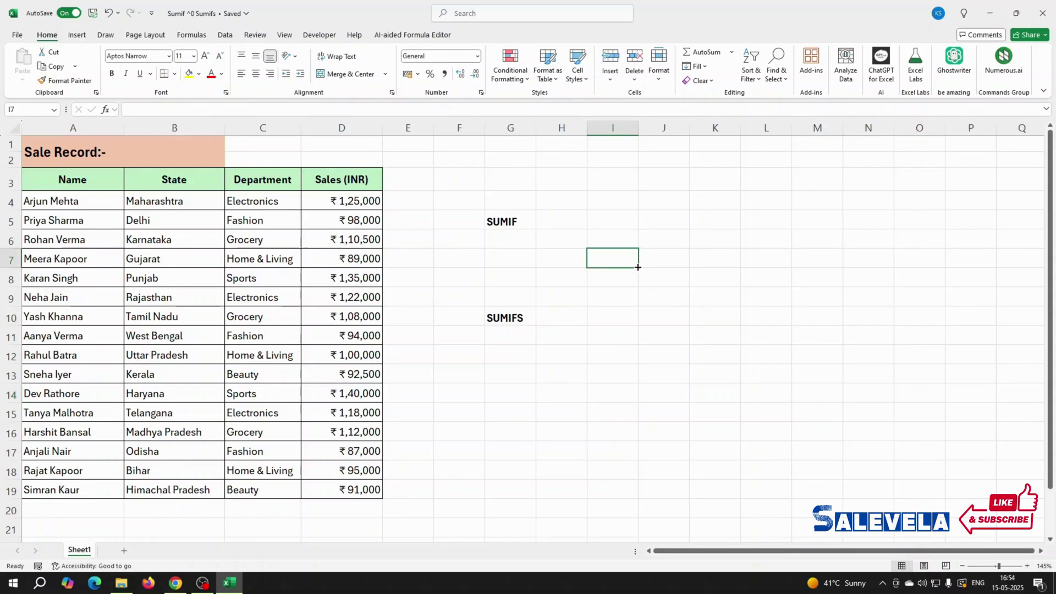
{"action": "left_click", "coordinate": [510, 242]}
{"action": "left_click", "coordinate": [543, 226]}
{"action": "left_click", "coordinate": [506, 238]}
{"action": "left_click", "coordinate": [505, 220]}
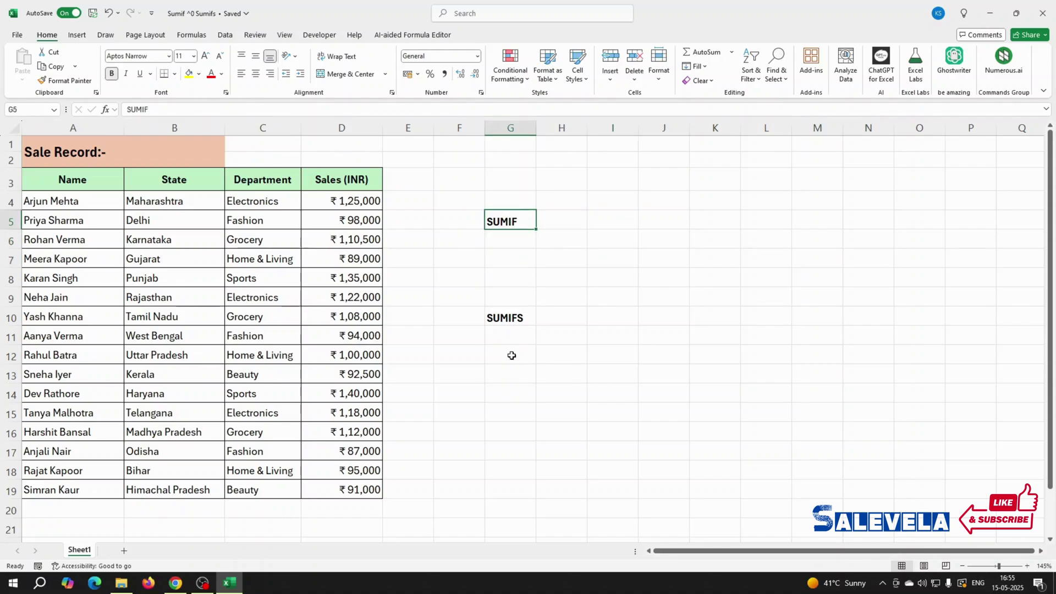
{"action": "left_click", "coordinate": [513, 336]}
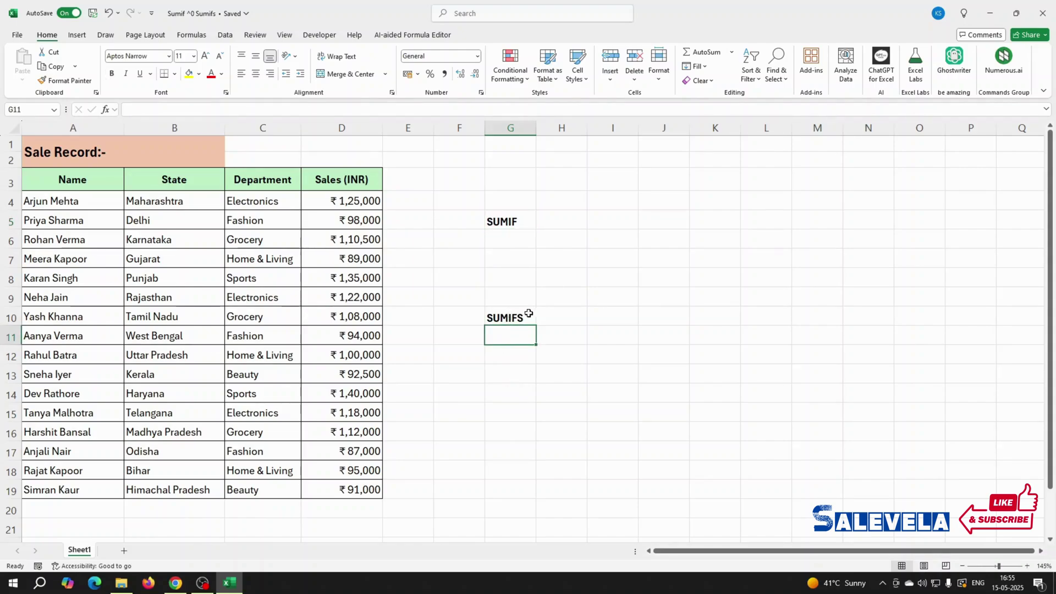
{"action": "left_click", "coordinate": [531, 362]}
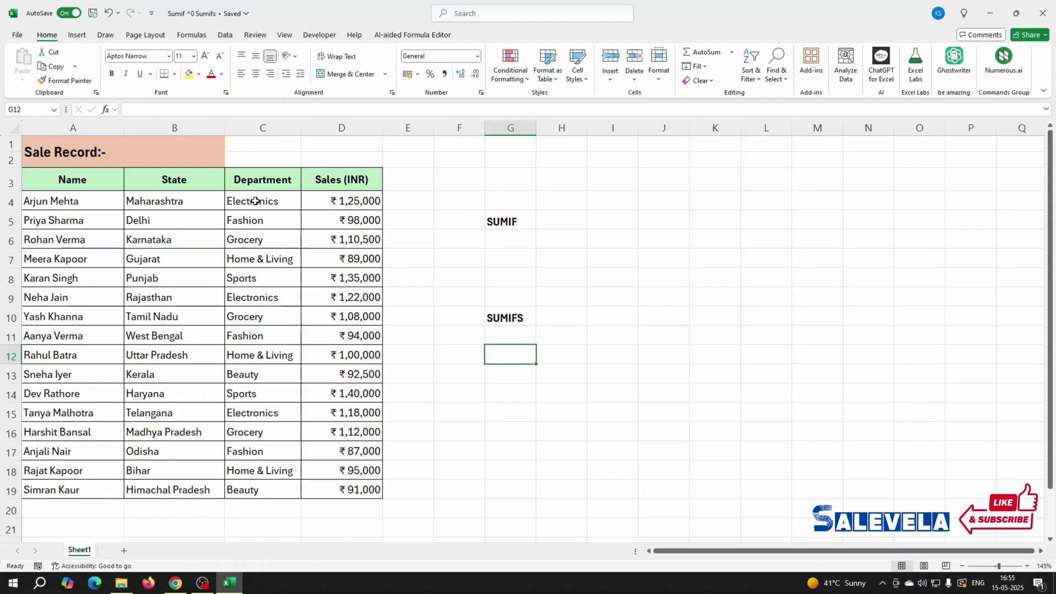
Enter Electronics as the SUMIF criterion in cell G6 and widen column G to fit the text
{"action": "left_click", "coordinate": [503, 238]}
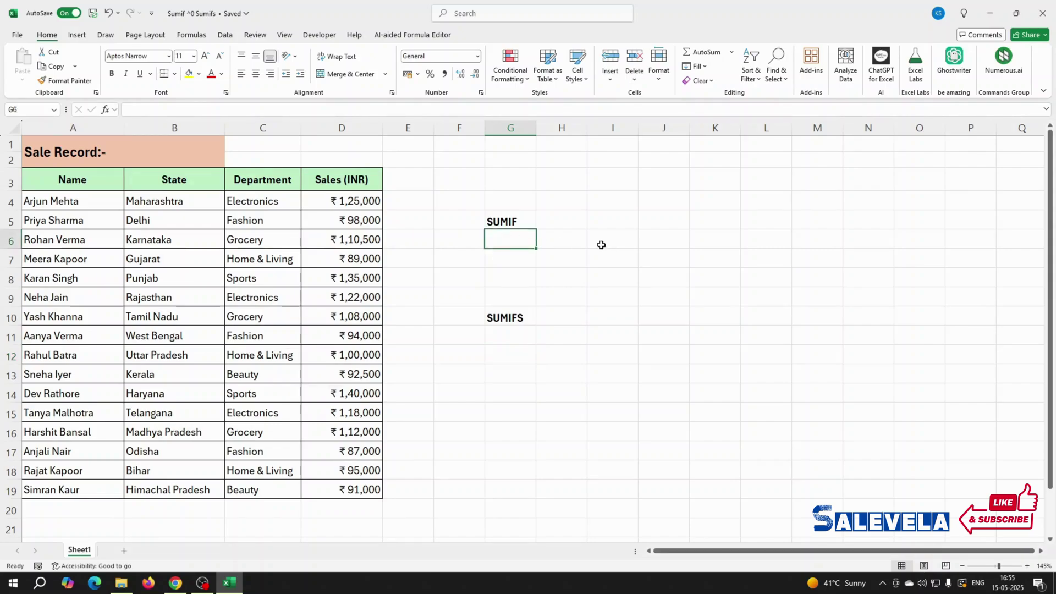
{"action": "type", "text": "Electronics"}
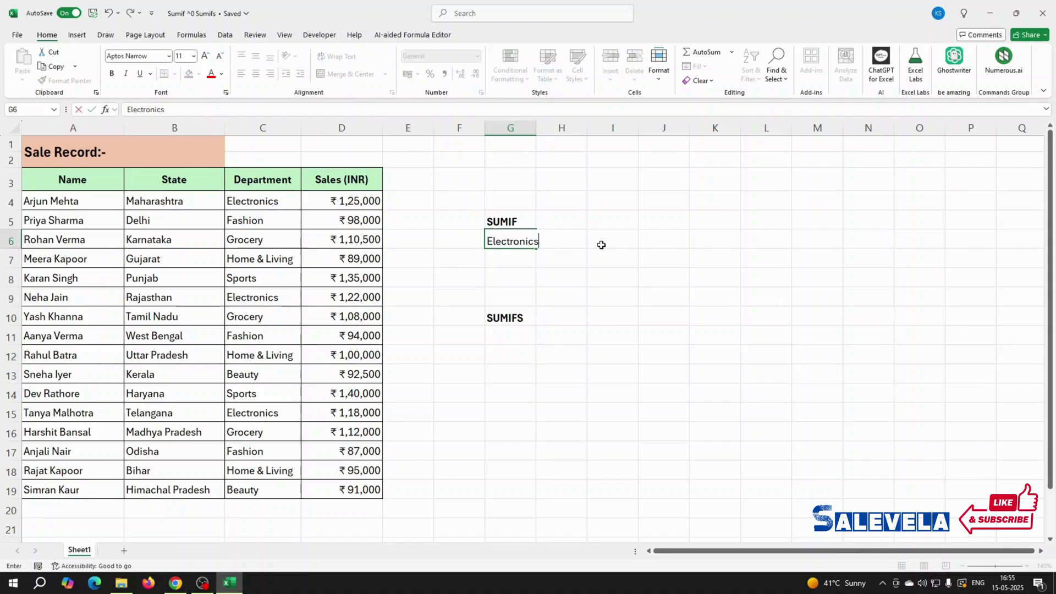
{"action": "key", "text": "Return"}
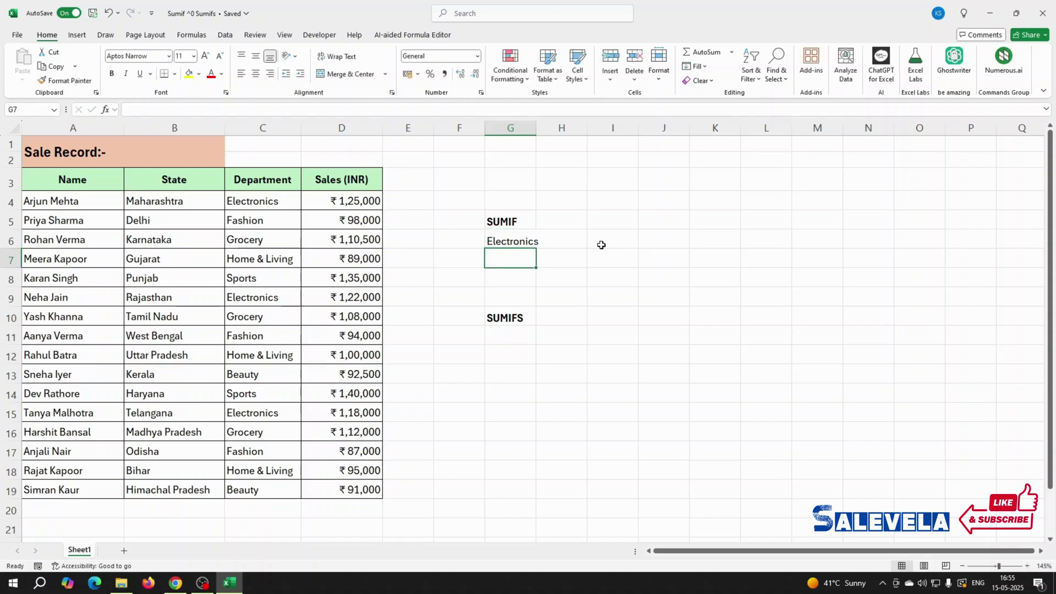
{"action": "left_click_drag", "start_coordinate": [537, 130], "coordinate": [552, 132]}
{"action": "left_click", "coordinate": [589, 316]}
Calculate the total sales for the department in G6 by entering =SUMIF(C4:C19,G6,D4:D19) in cell H6
{"action": "left_click", "coordinate": [582, 236]}
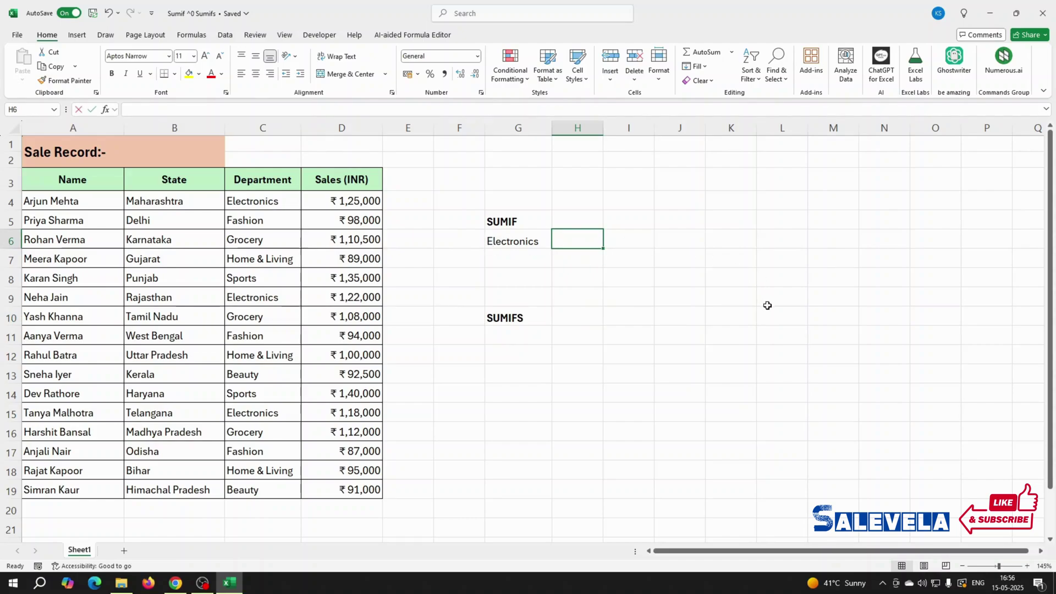
{"action": "type", "text": "="}
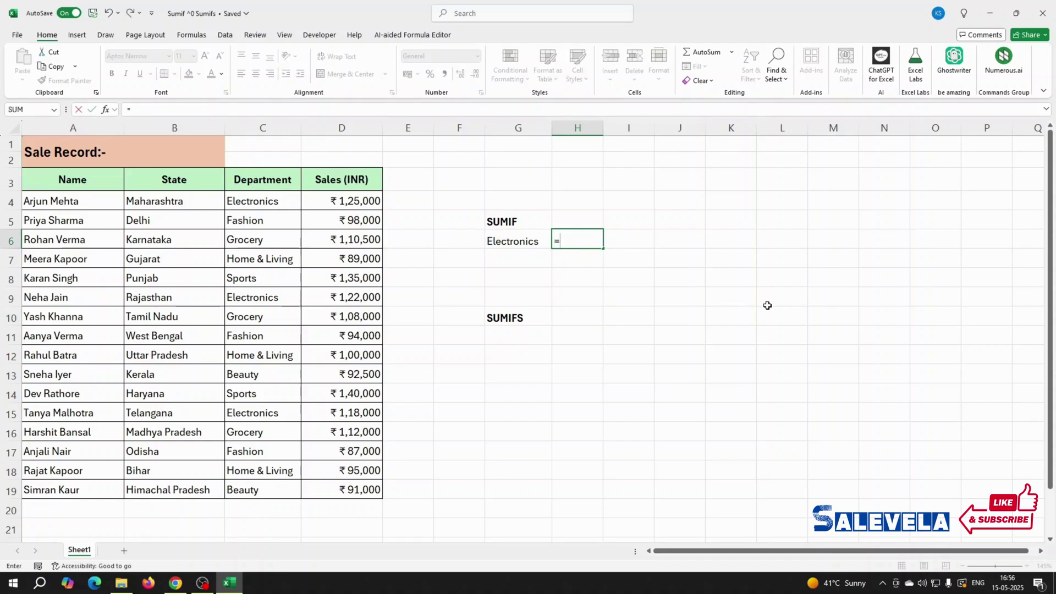
{"action": "type", "text": "SUMIF("}
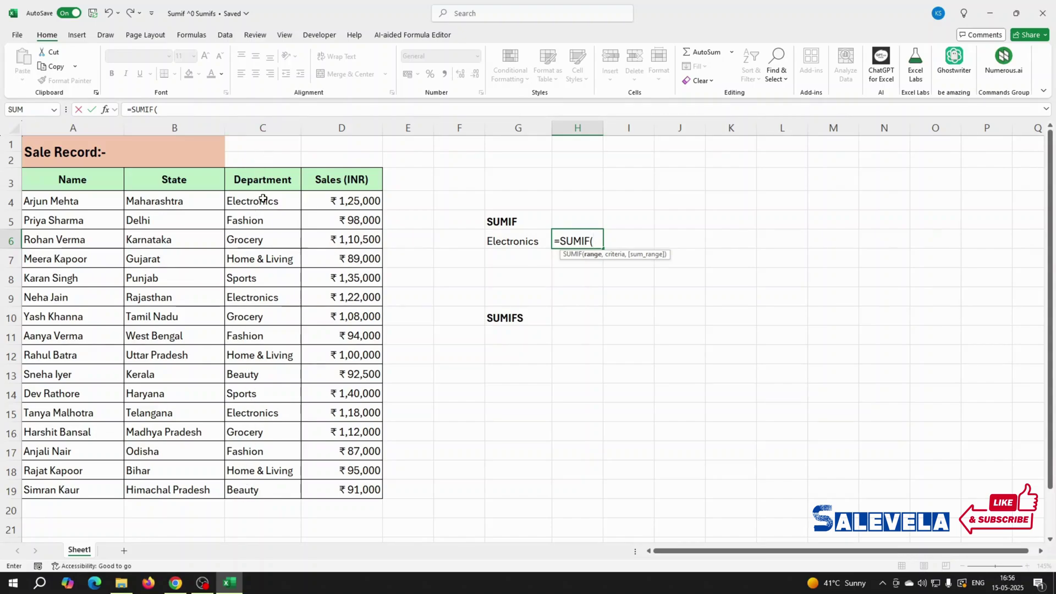
{"action": "mouse_move", "coordinate": [263, 199]}
{"action": "left_mouse_down"}
{"action": "mouse_move", "coordinate": [266, 488]}
{"action": "mouse_move", "coordinate": [252, 205]}
{"action": "left_mouse_up"}
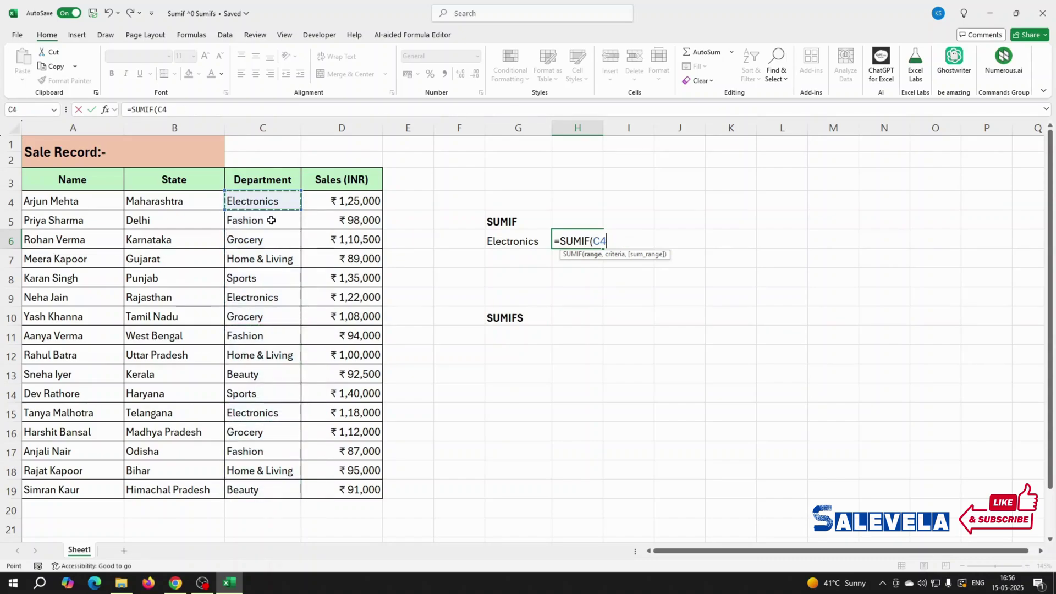
{"action": "key", "text": "ctrl+shift+Down"}
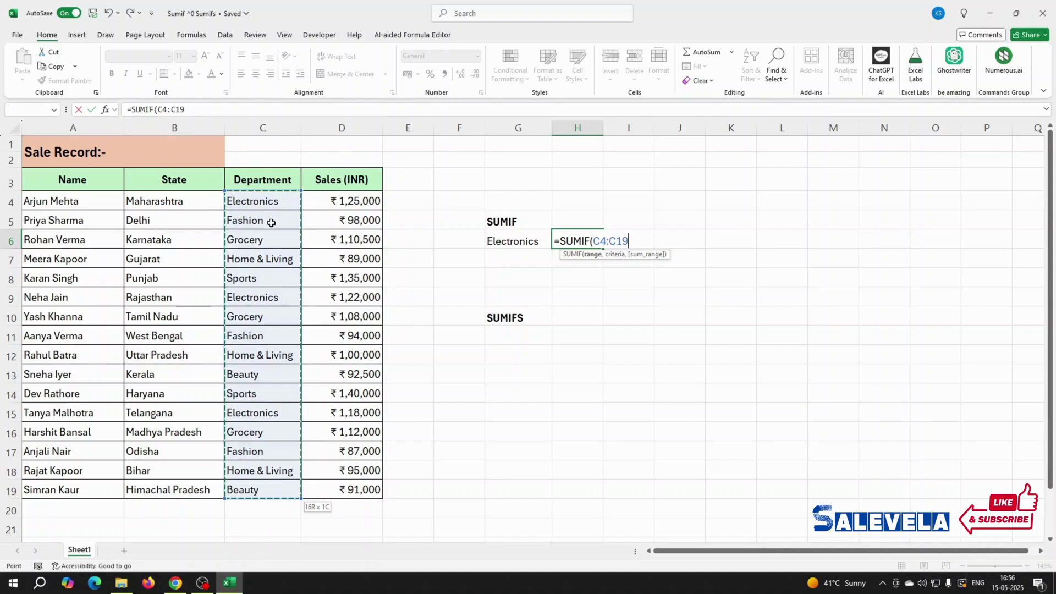
{"action": "type", "text": ","}
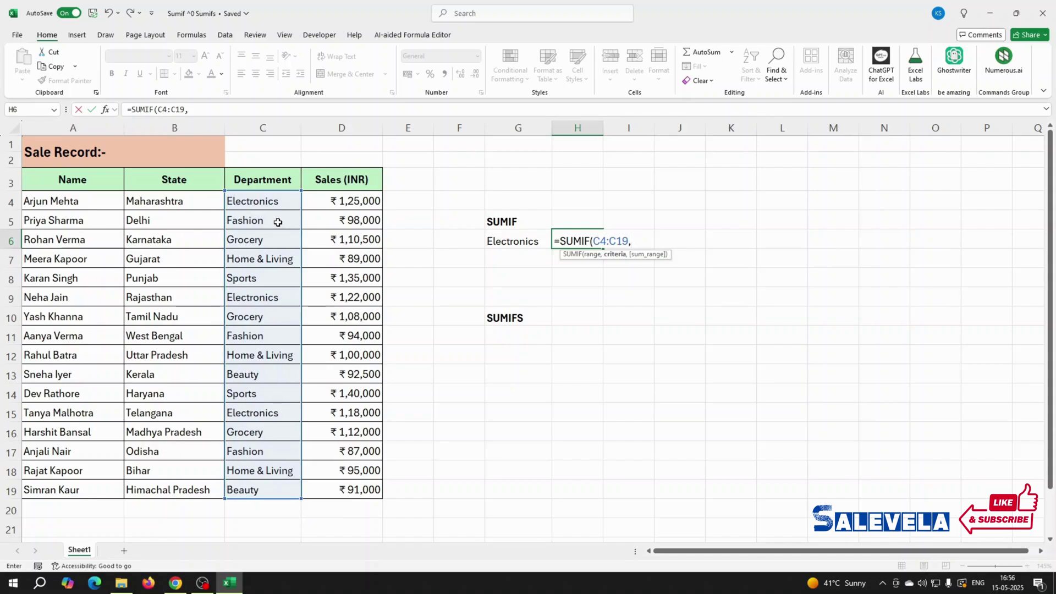
{"action": "left_click", "coordinate": [512, 240]}
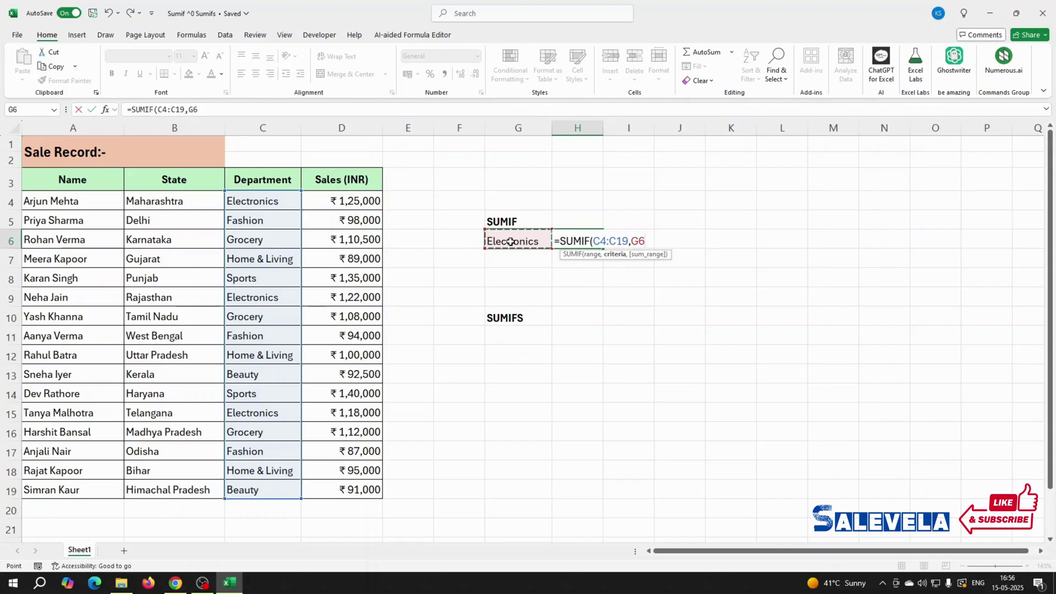
{"action": "type", "text": ","}
{"action": "left_click_drag", "start_coordinate": [348, 200], "coordinate": [363, 493]}
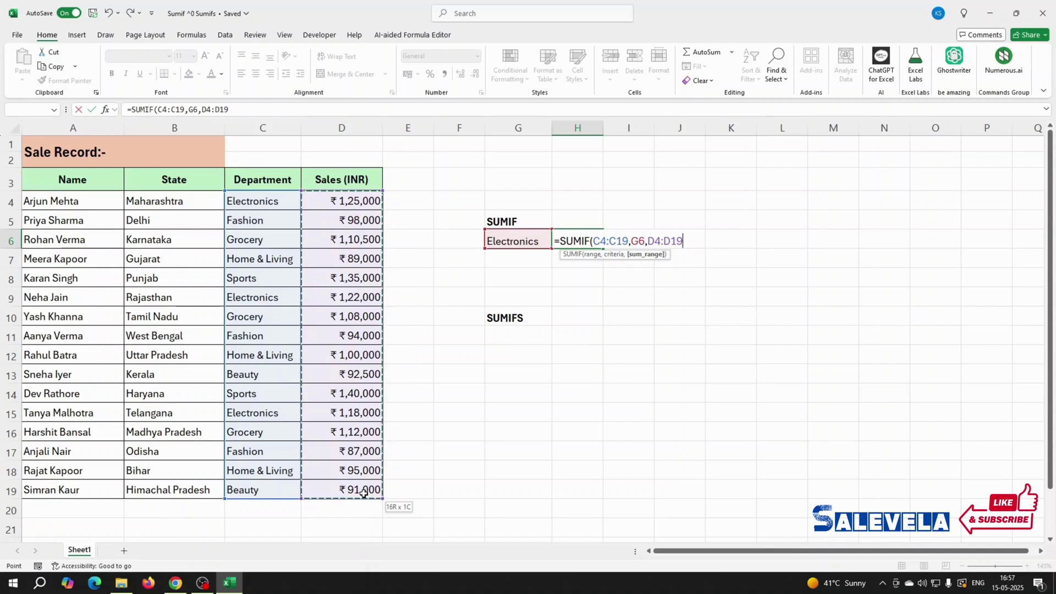
{"action": "left_click_drag", "start_coordinate": [363, 492], "coordinate": [363, 494]}
{"action": "type", "text": ")"}
{"action": "key", "text": "Return"}
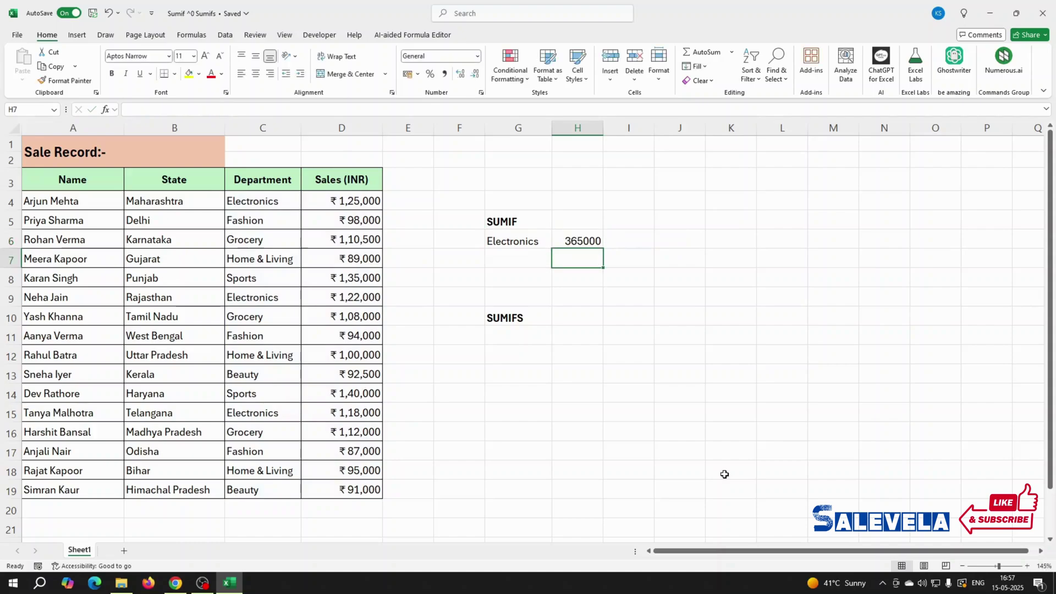
{"action": "key", "text": "Up"}
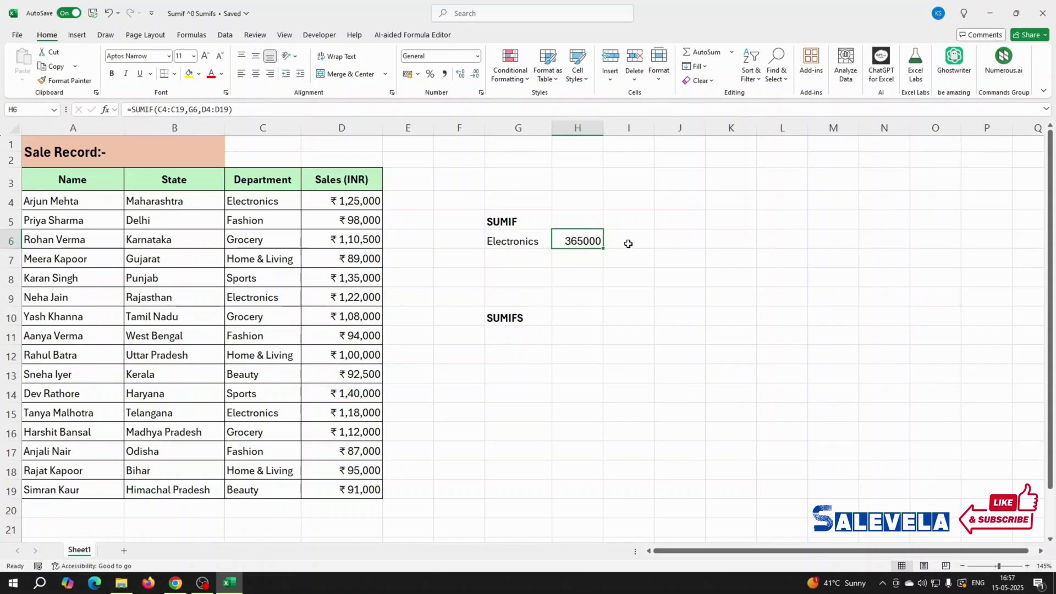
Change the SUMIF department criterion in cell G6 to Grocery
{"action": "left_click", "coordinate": [507, 242]}
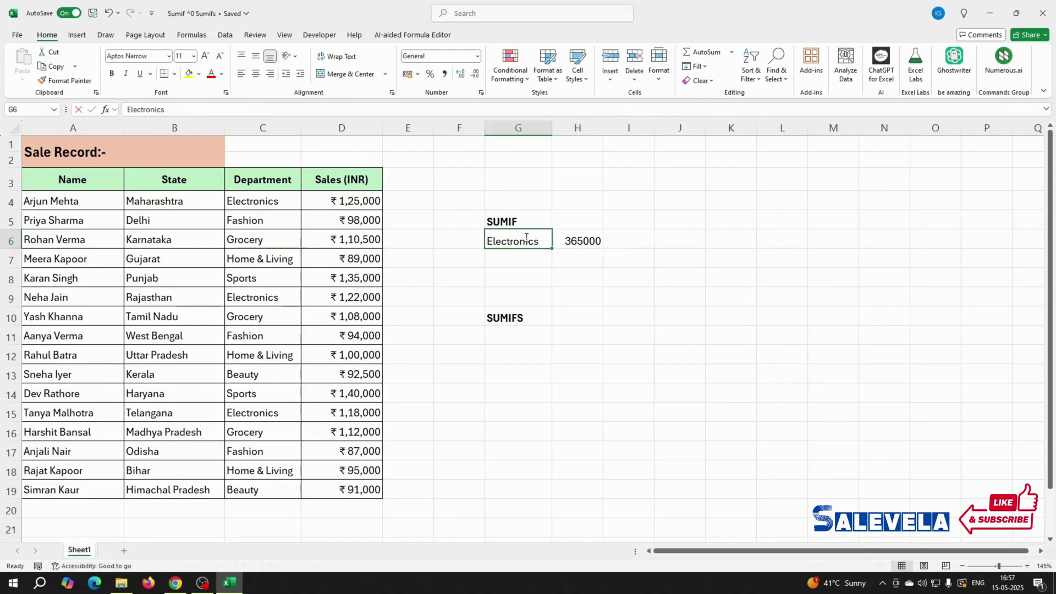
{"action": "double_click", "coordinate": [525, 238]}
{"action": "double_click", "coordinate": [526, 240]}
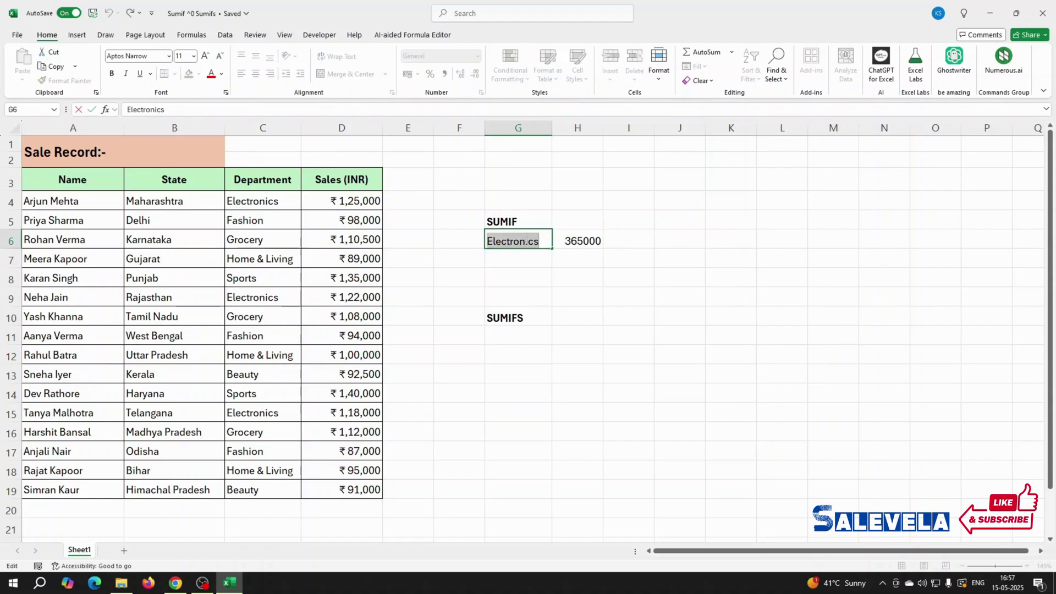
{"action": "type", "text": "Groce"}
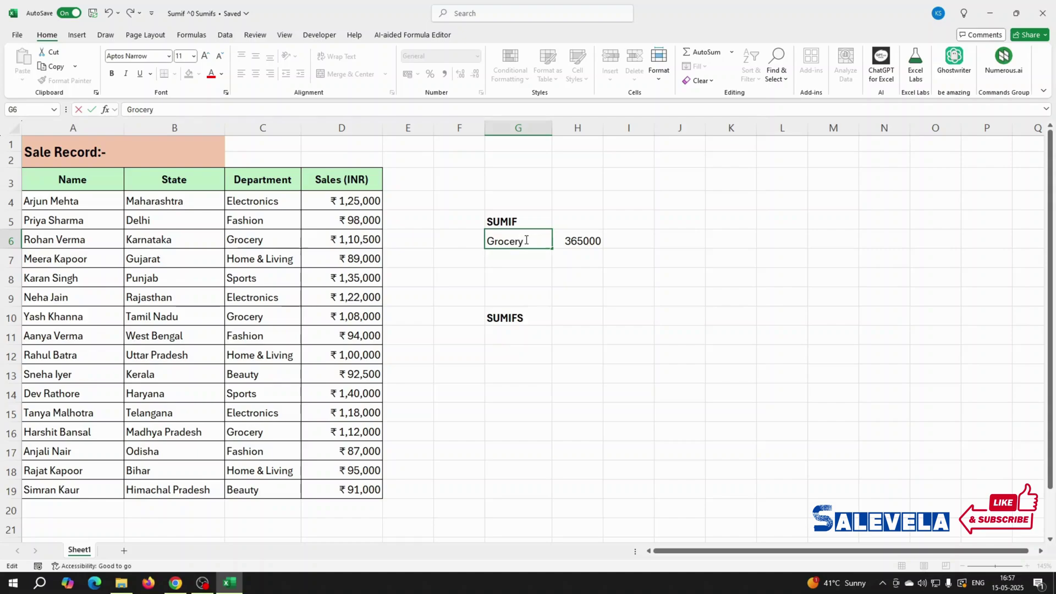
{"action": "type", "text": "ry"}
{"action": "key", "text": "Return"}
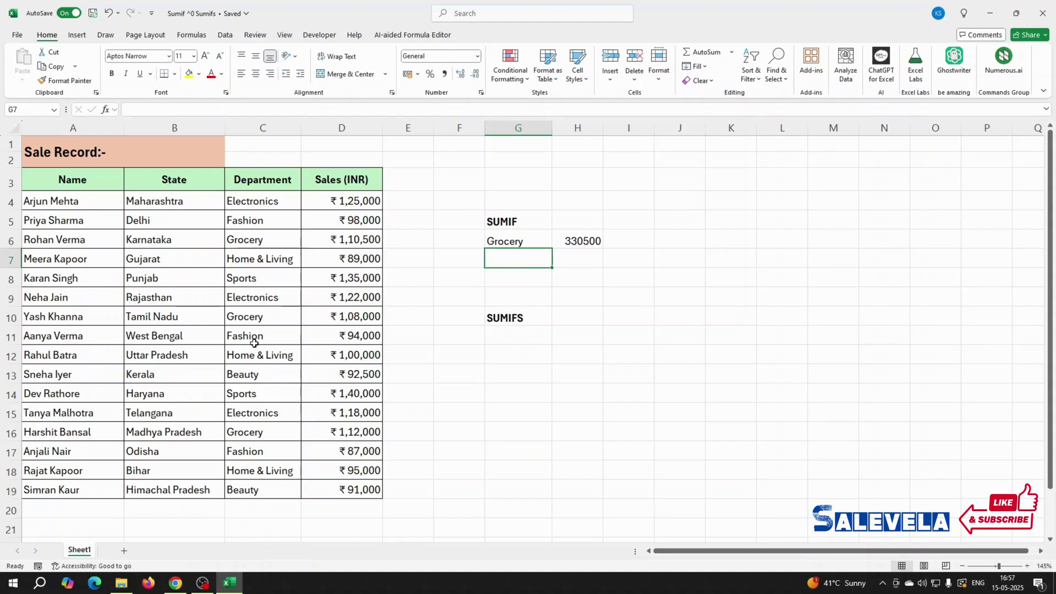
Change the SUMIF department criterion in cell G6 to Fashion
{"action": "double_click", "coordinate": [504, 240]}
{"action": "double_click", "coordinate": [504, 241]}
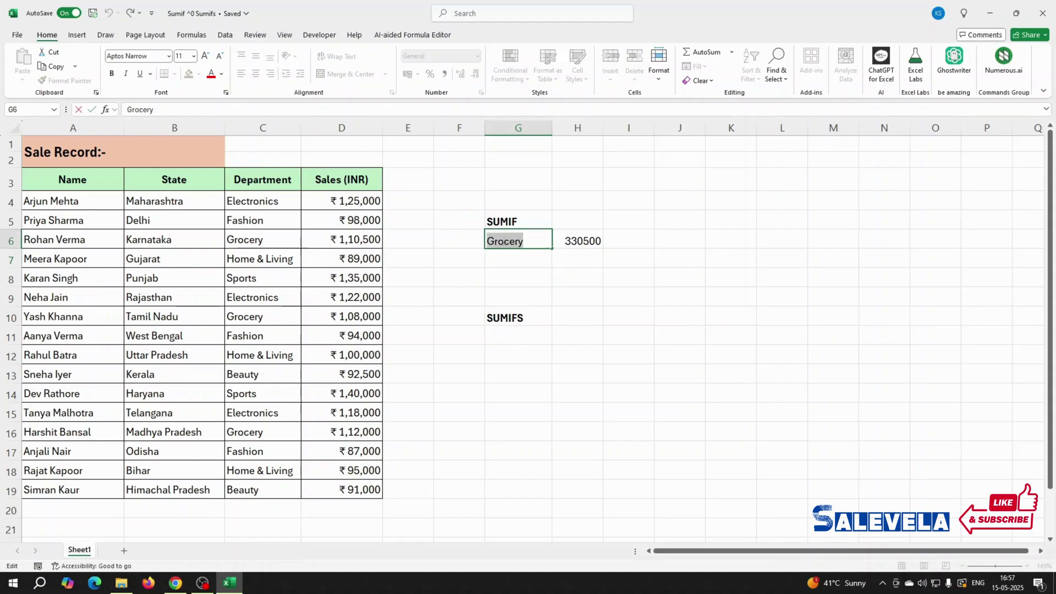
{"action": "type", "text": "Fashion"}
{"action": "key", "text": "Return"}
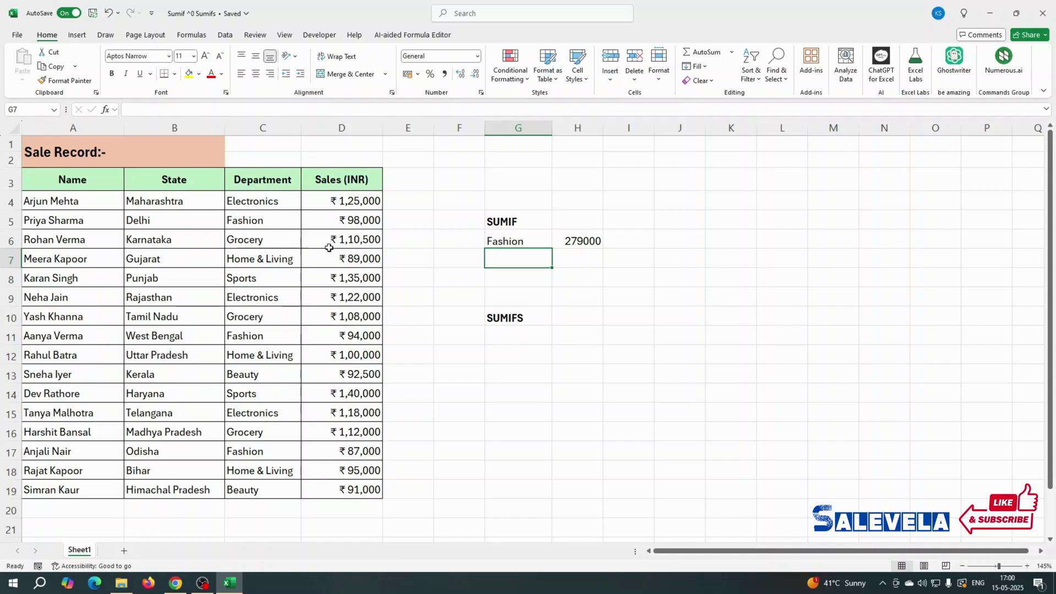
Enter the SUMIFS criteria, with the department Fashion in cell G11 and the state Delhi in cell F11
{"action": "left_click", "coordinate": [509, 332]}
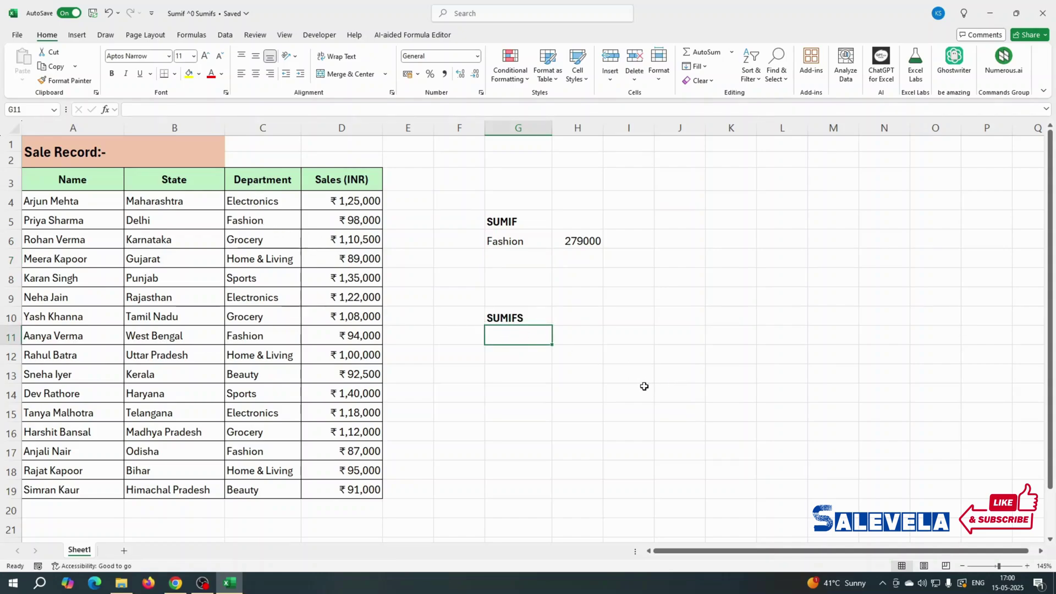
{"action": "type", "text": "F"}
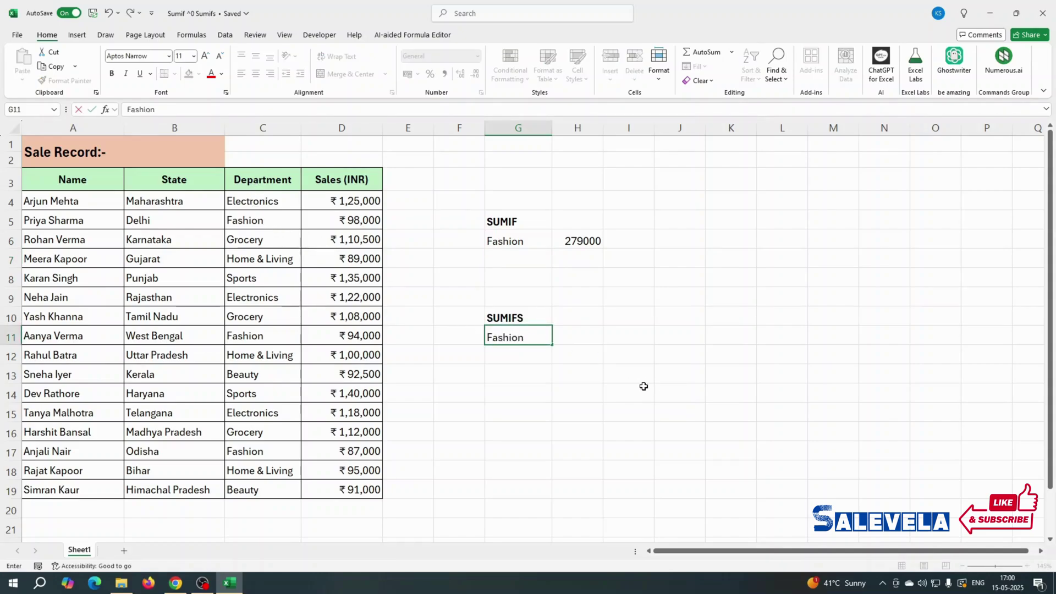
{"action": "type", "text": "ashion"}
{"action": "key", "text": "Return"}
{"action": "key", "text": "Up"}
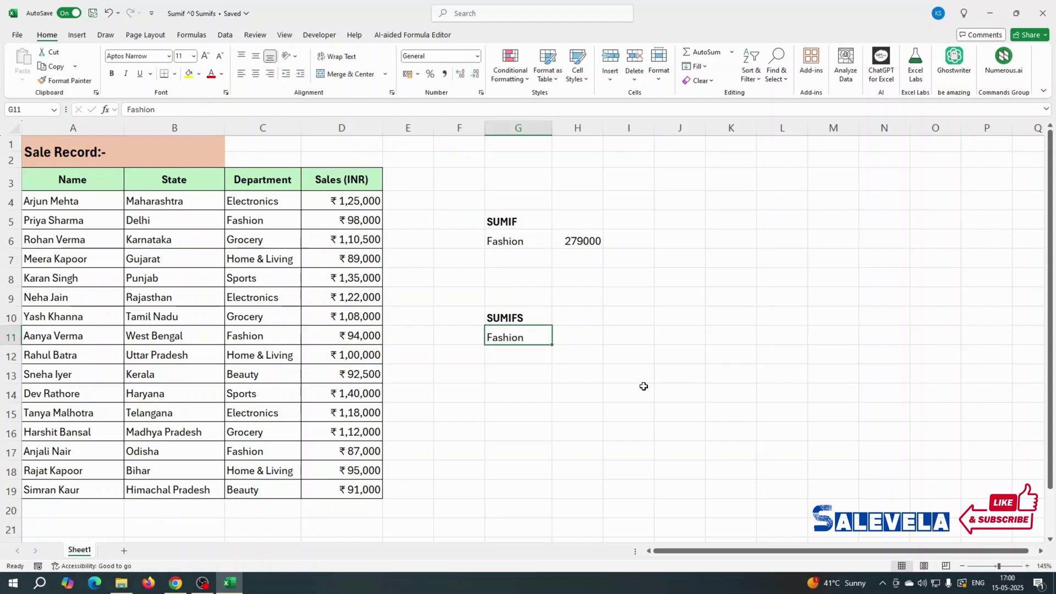
{"action": "key", "text": "Left"}
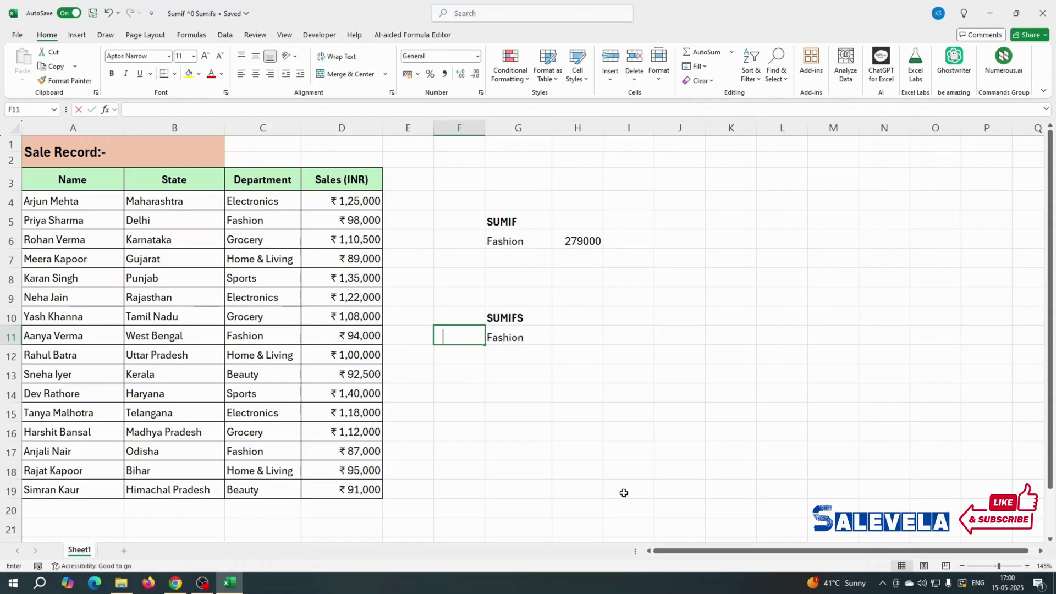
{"action": "type", "text": "De"}
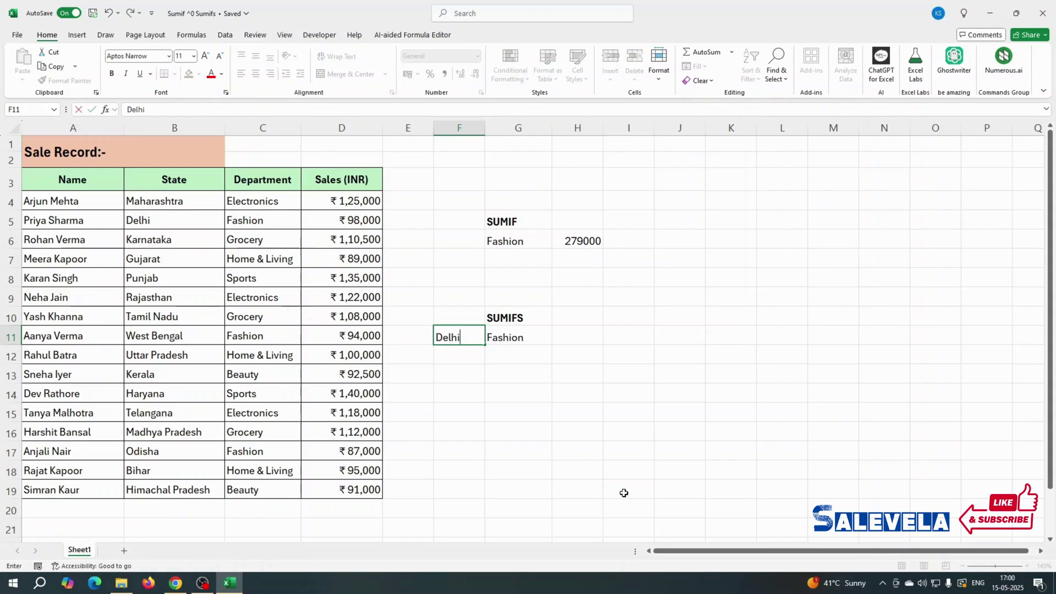
{"action": "type", "text": "lhi"}
{"action": "key", "text": "Return"}
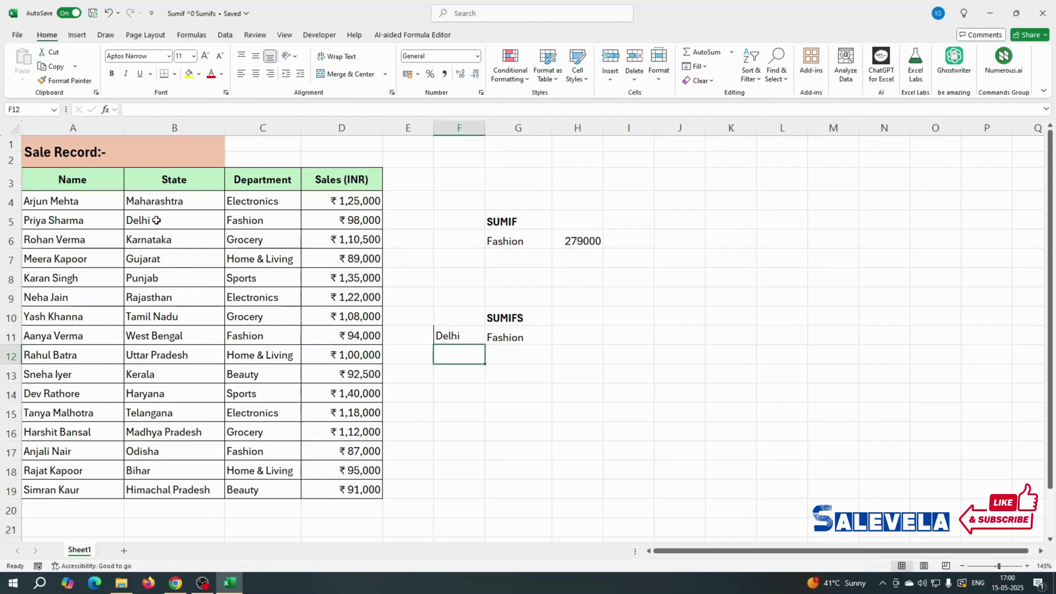
Start a SUMIFS formula in cell H11 with the sales figures D4:D19 as the sum range
{"action": "left_click", "coordinate": [574, 335]}
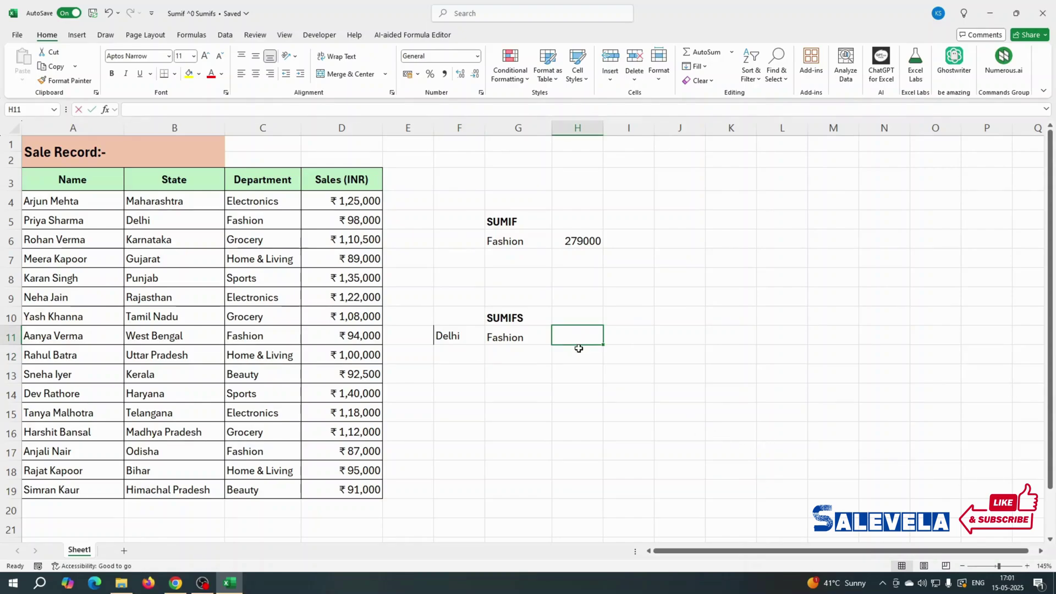
{"action": "type", "text": "=S"}
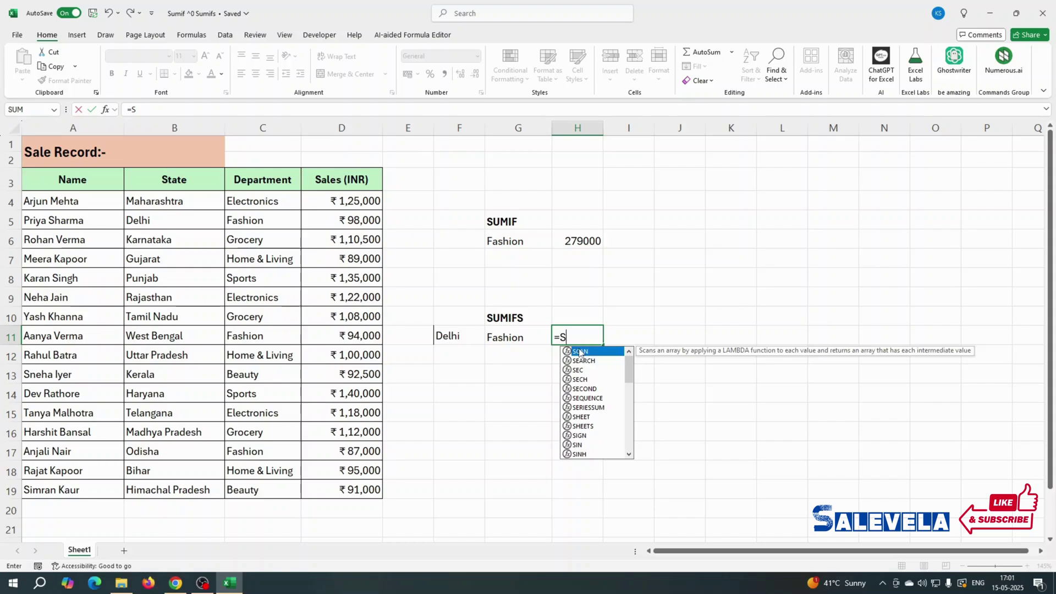
{"action": "type", "text": "UM"}
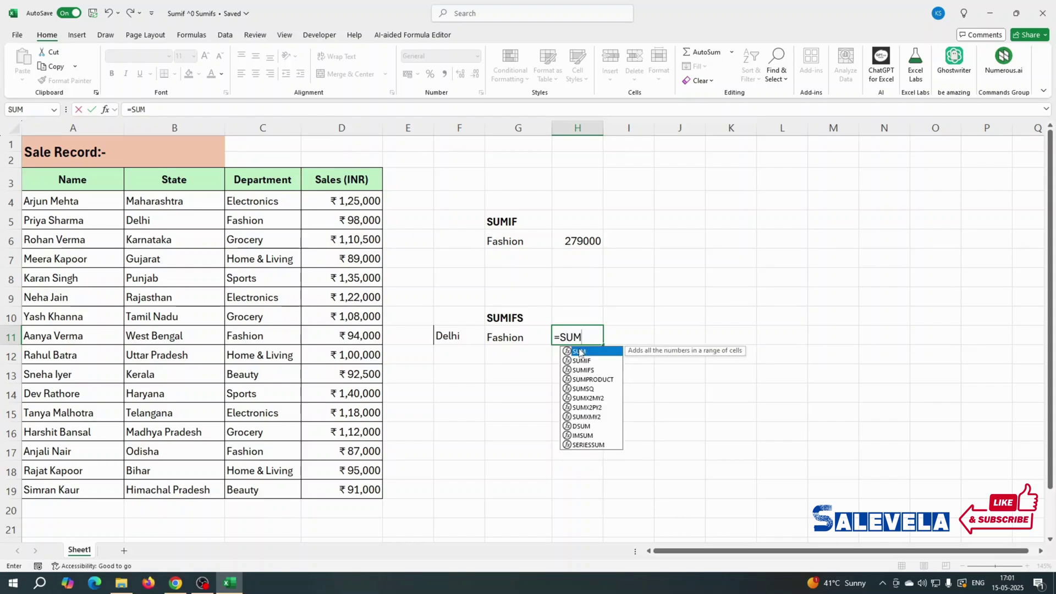
{"action": "type", "text": "IS"}
{"action": "key", "text": "BackSpace"}
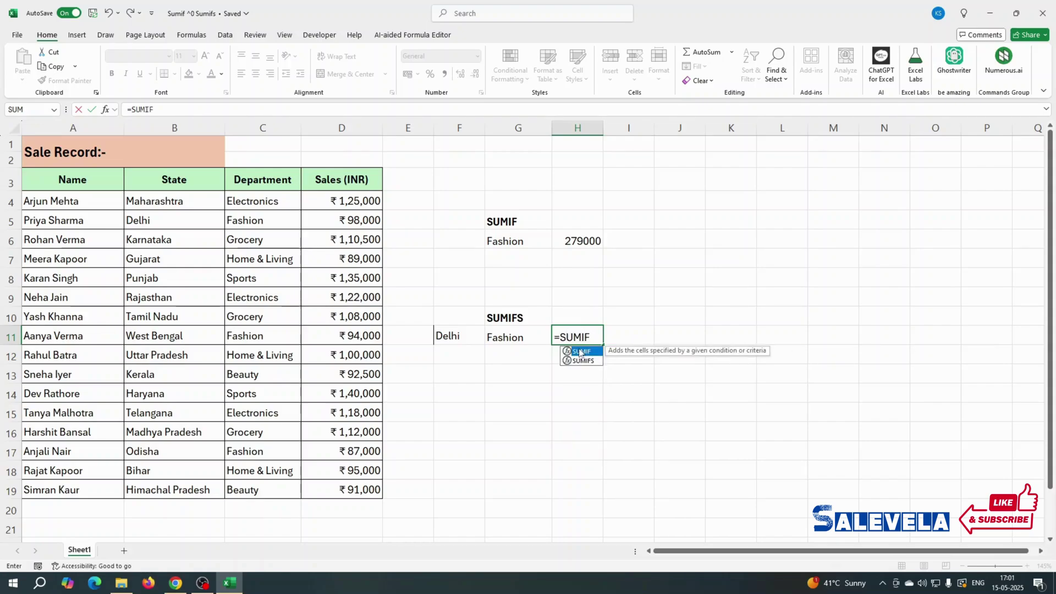
{"action": "type", "text": "FS("}
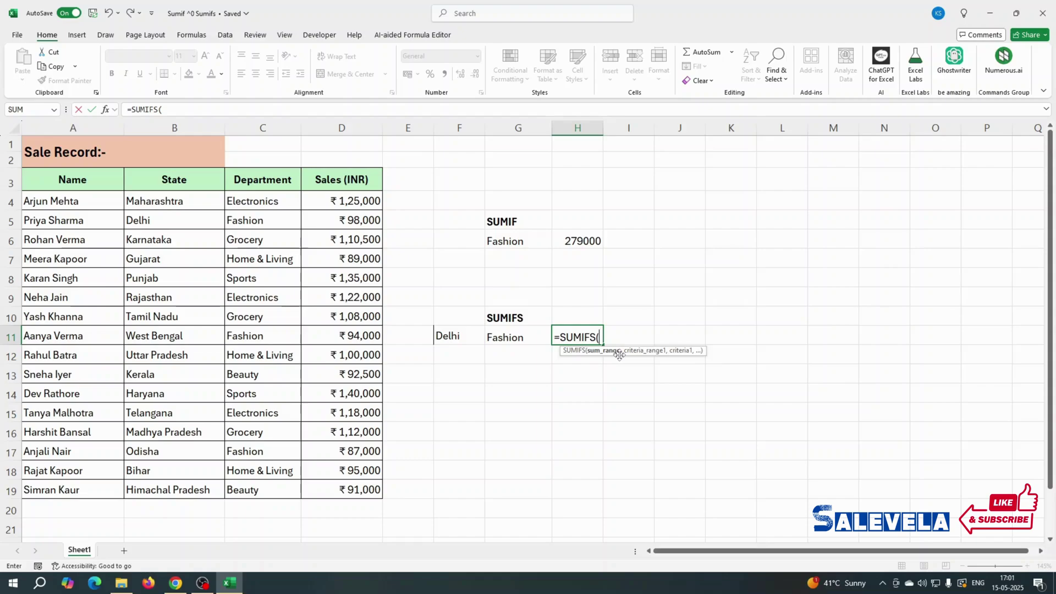
{"action": "left_click_drag", "start_coordinate": [352, 200], "coordinate": [366, 486]}
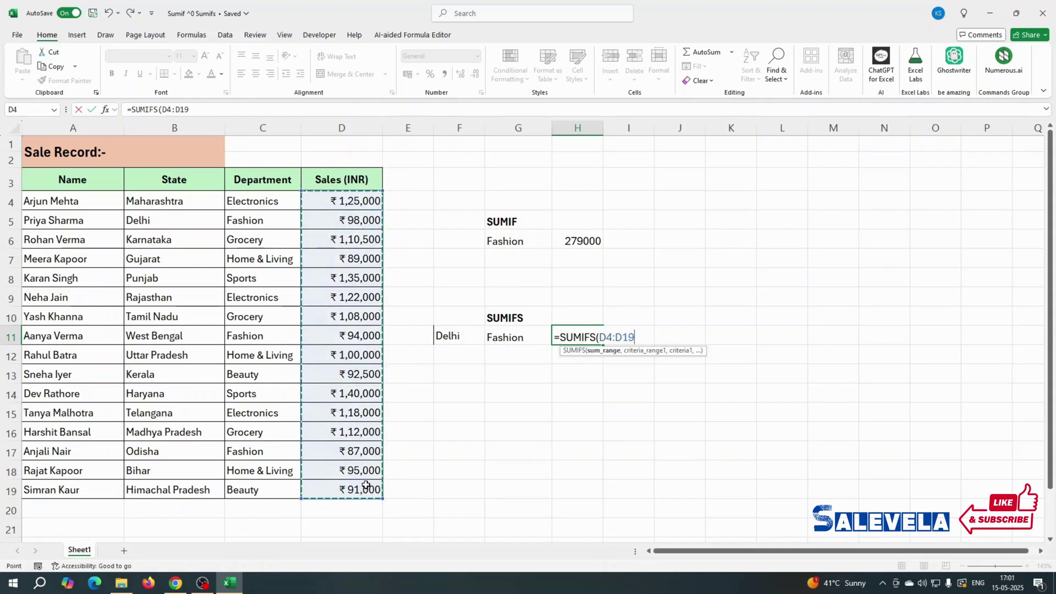
{"action": "type", "text": ","}
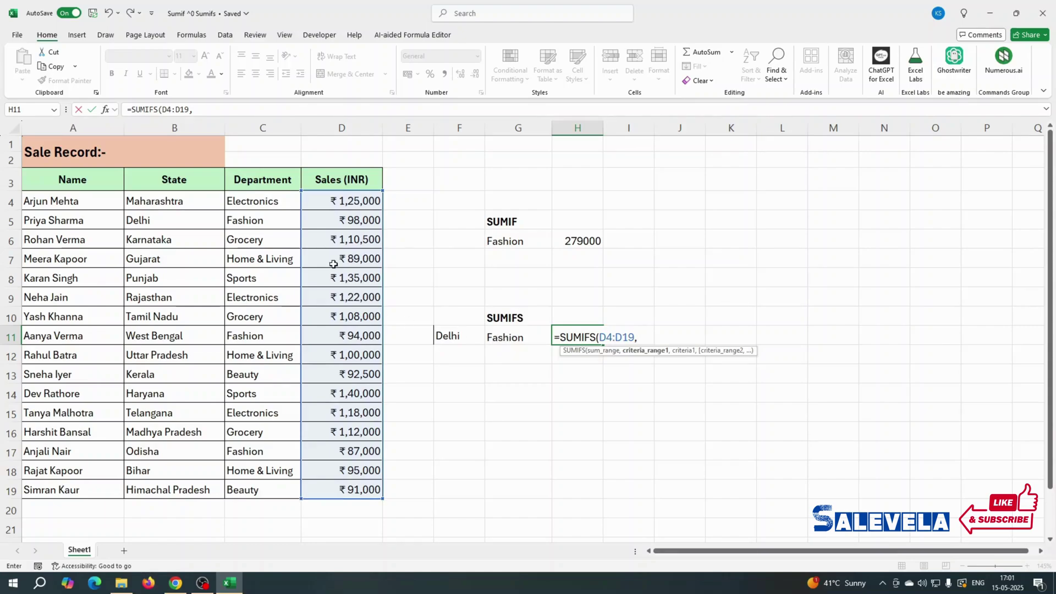
Add the department condition to the SUMIFS formula, with criteria range C4:C19 and criterion cell G11
{"action": "left_click_drag", "start_coordinate": [255, 201], "coordinate": [274, 489]}
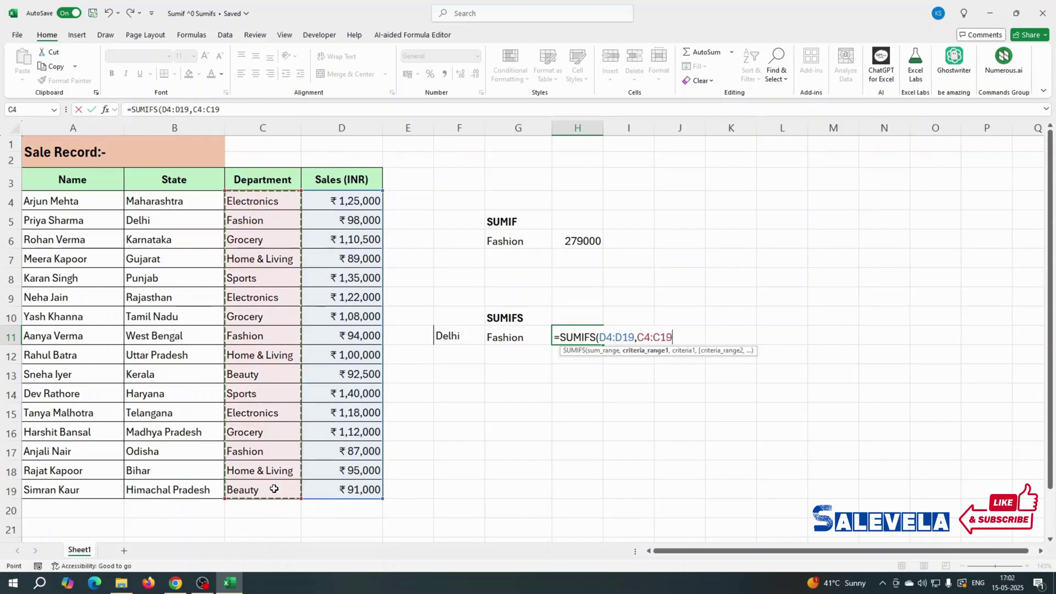
{"action": "type", "text": ","}
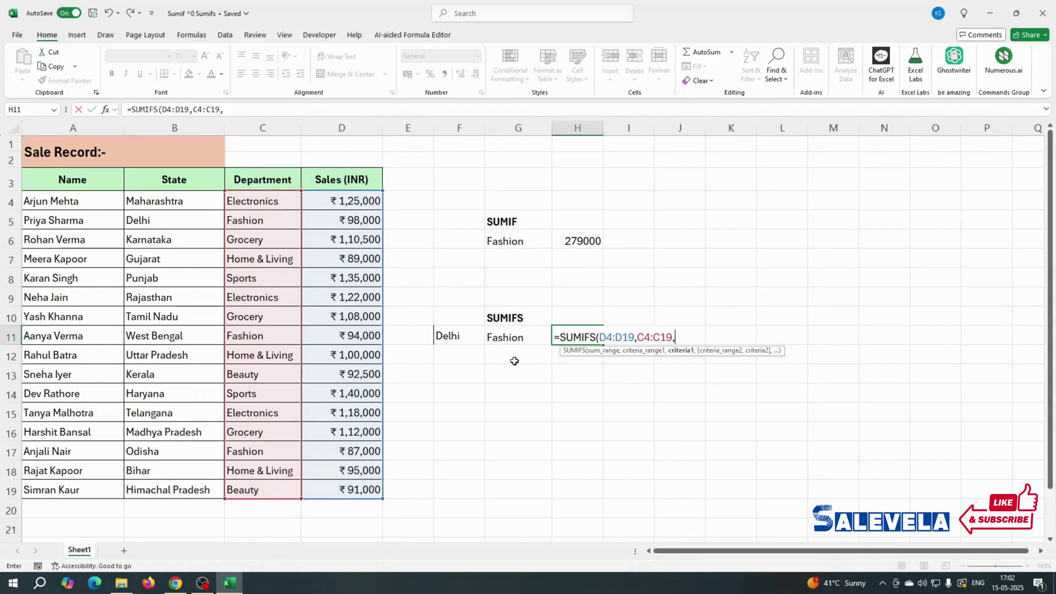
{"action": "left_click", "coordinate": [511, 335]}
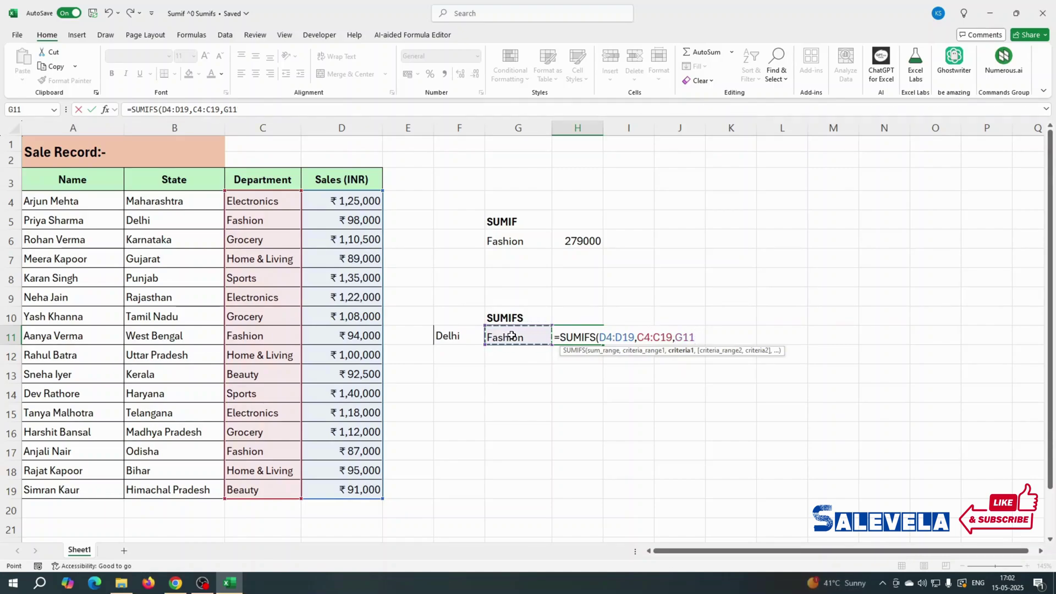
{"action": "type", "text": ","}
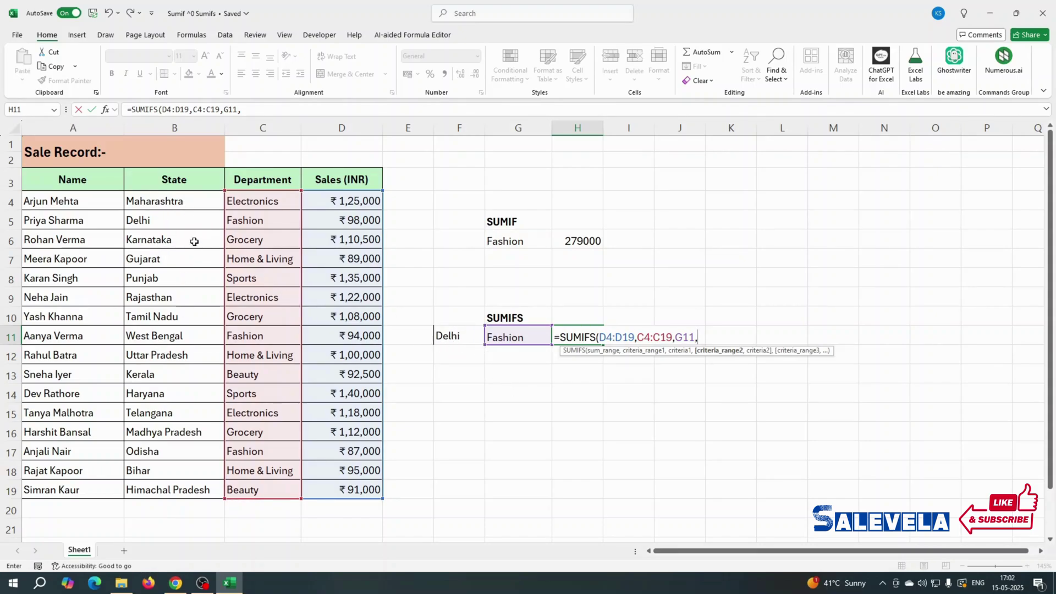
Add the state condition with range B4:B19 and criterion F11, completing the formula as =SUMIFS(D4:D19,C4:C19,G11,B4:B19,F11)
{"action": "left_click", "coordinate": [171, 199]}
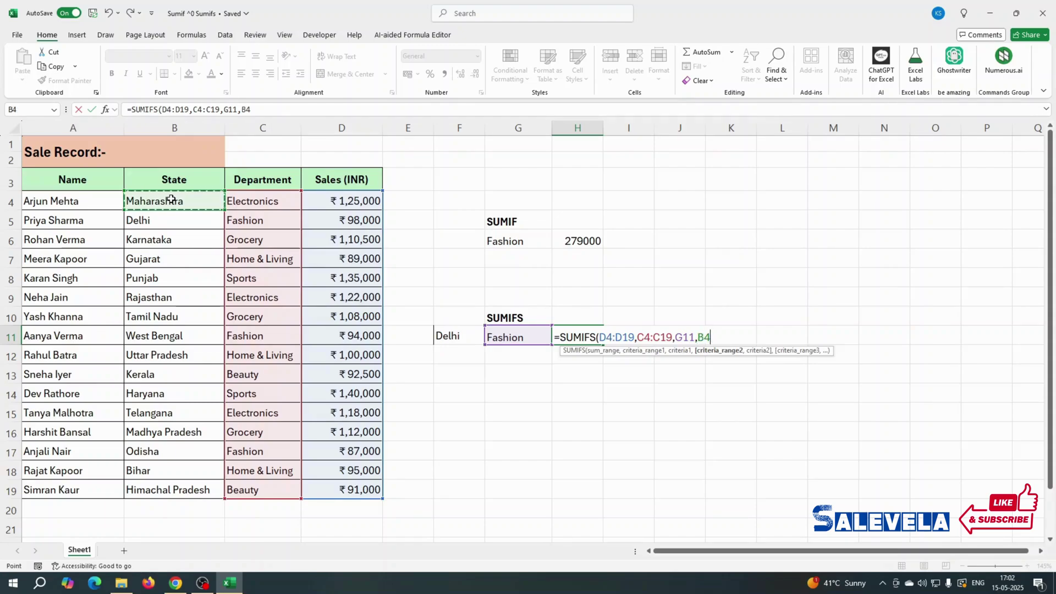
{"action": "left_click_drag", "start_coordinate": [171, 199], "coordinate": [181, 487]}
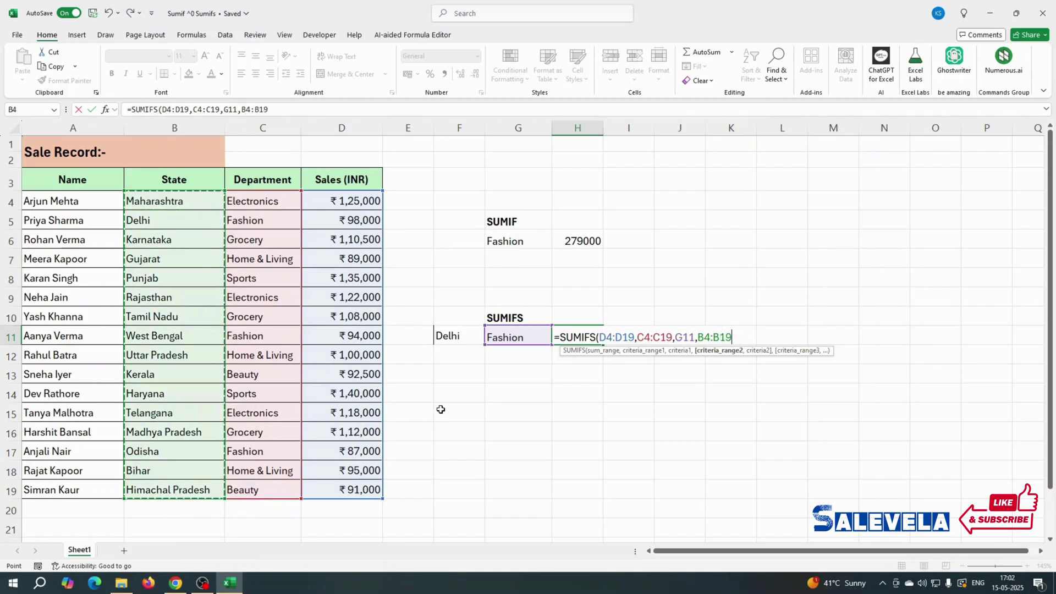
{"action": "type", "text": ","}
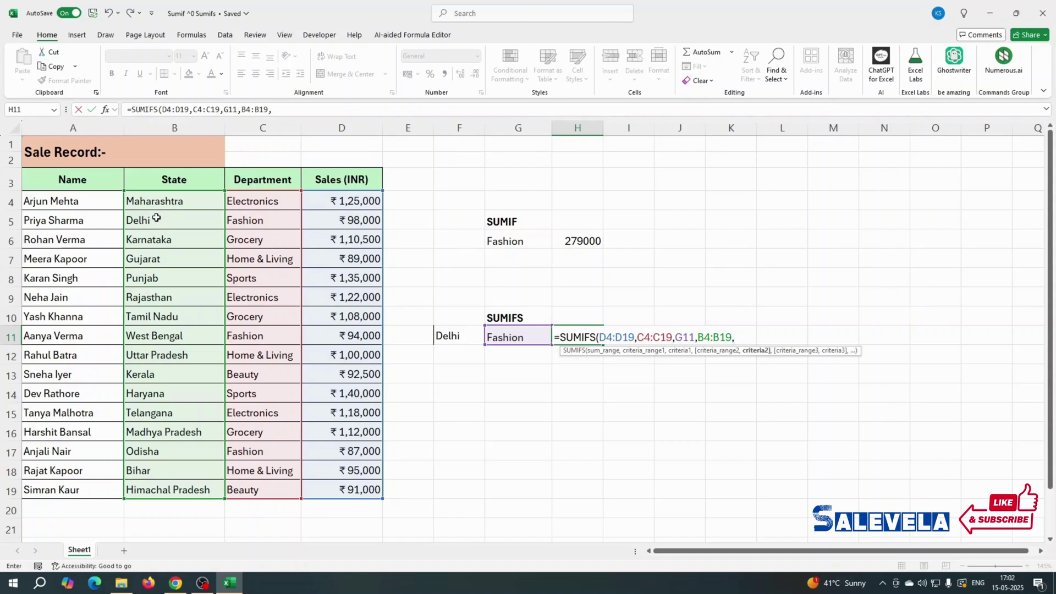
{"action": "left_click", "coordinate": [453, 333]}
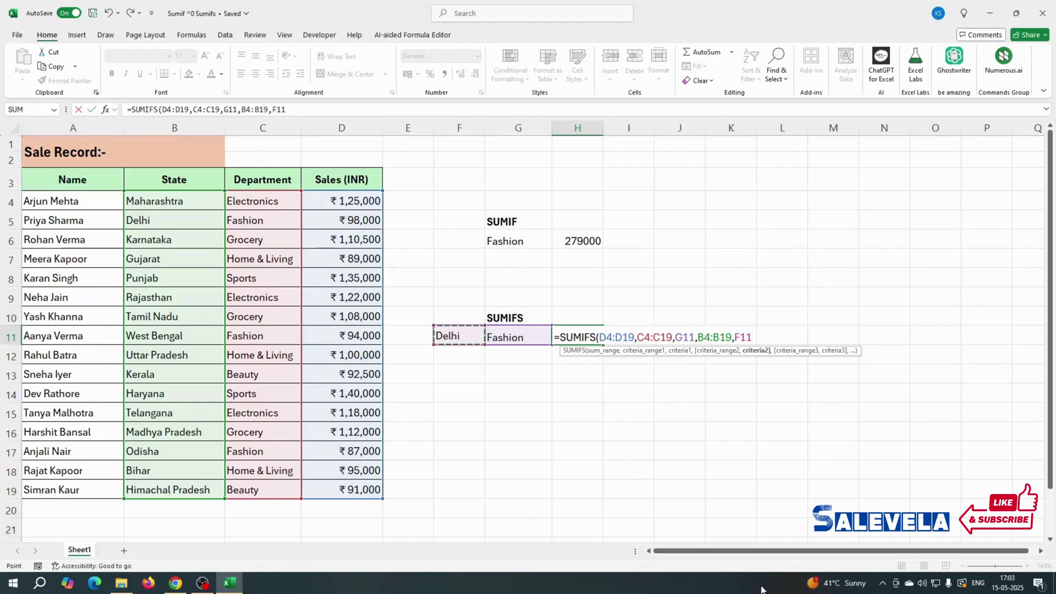
{"action": "type", "text": ")"}
{"action": "key", "text": "Return"}
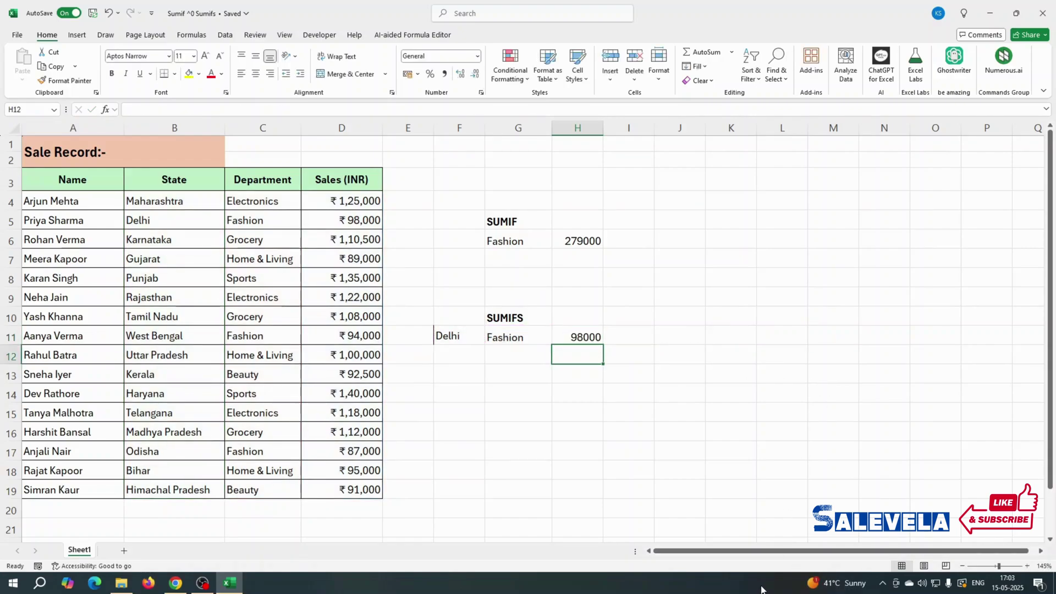
Compare the SUMIFS criteria in F11 and G11 with the state, department and sales entries in row 5
{"action": "left_click", "coordinate": [467, 337]}
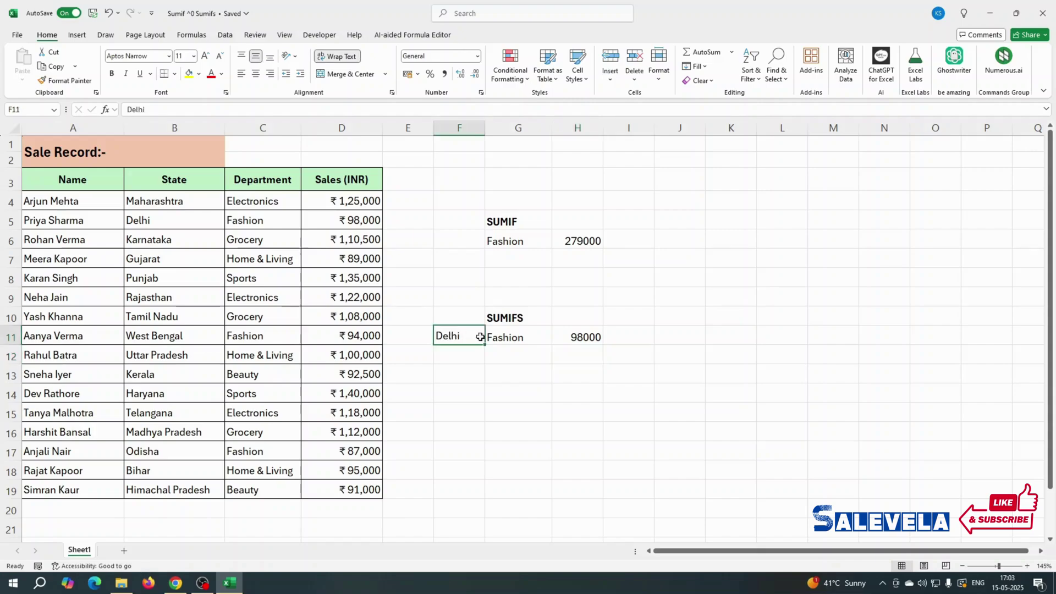
{"action": "left_click", "coordinate": [506, 337]}
{"action": "left_click", "coordinate": [195, 213]}
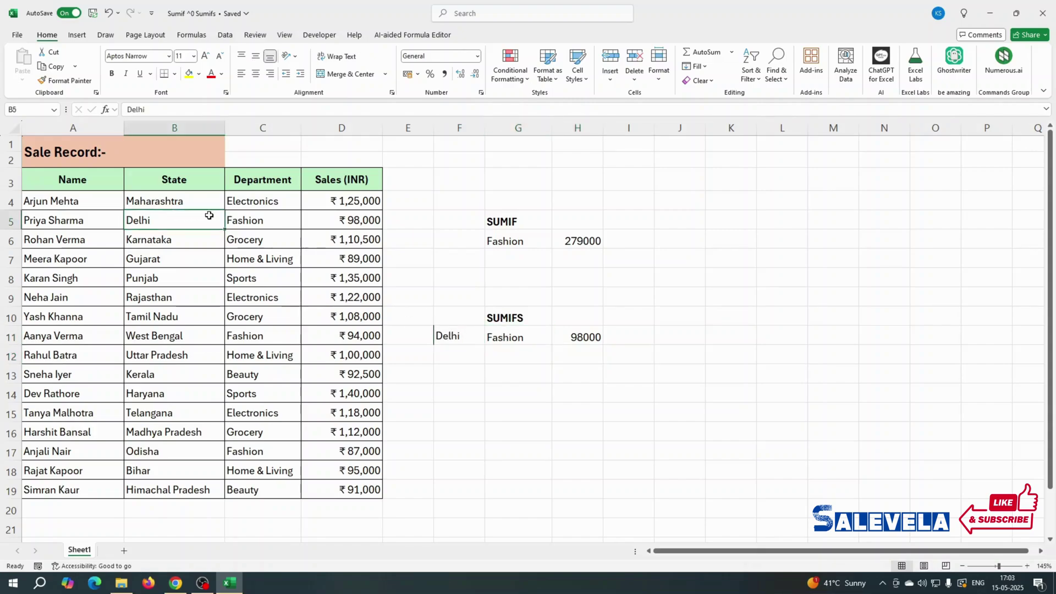
{"action": "left_click", "coordinate": [256, 215]}
{"action": "left_click", "coordinate": [338, 220]}
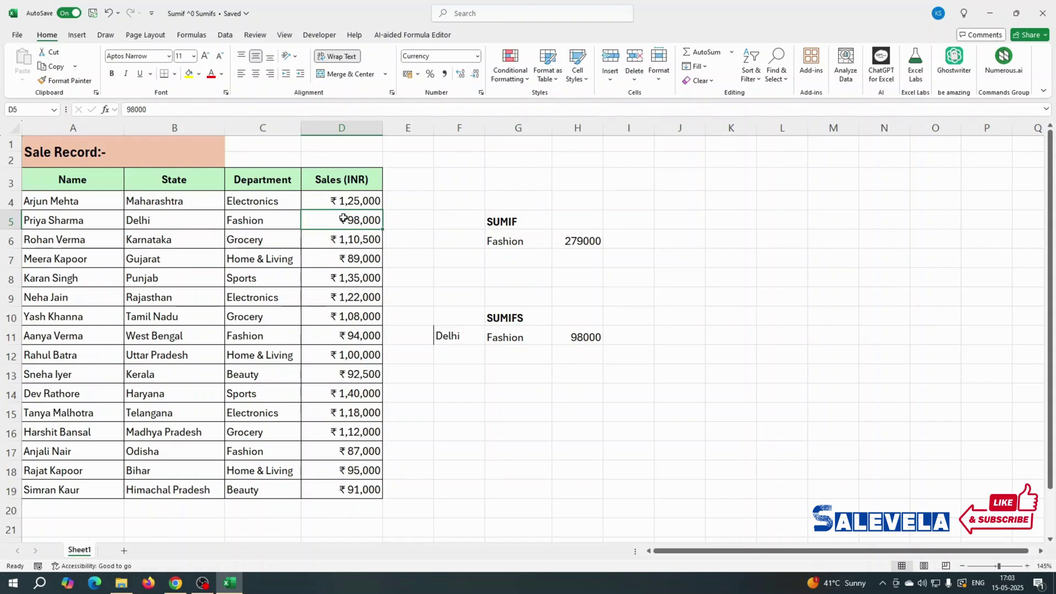
Change the state in cell B17 of the sales record to Delhi
{"action": "left_click", "coordinate": [140, 413]}
{"action": "left_click", "coordinate": [149, 451]}
{"action": "double_click", "coordinate": [158, 452]}
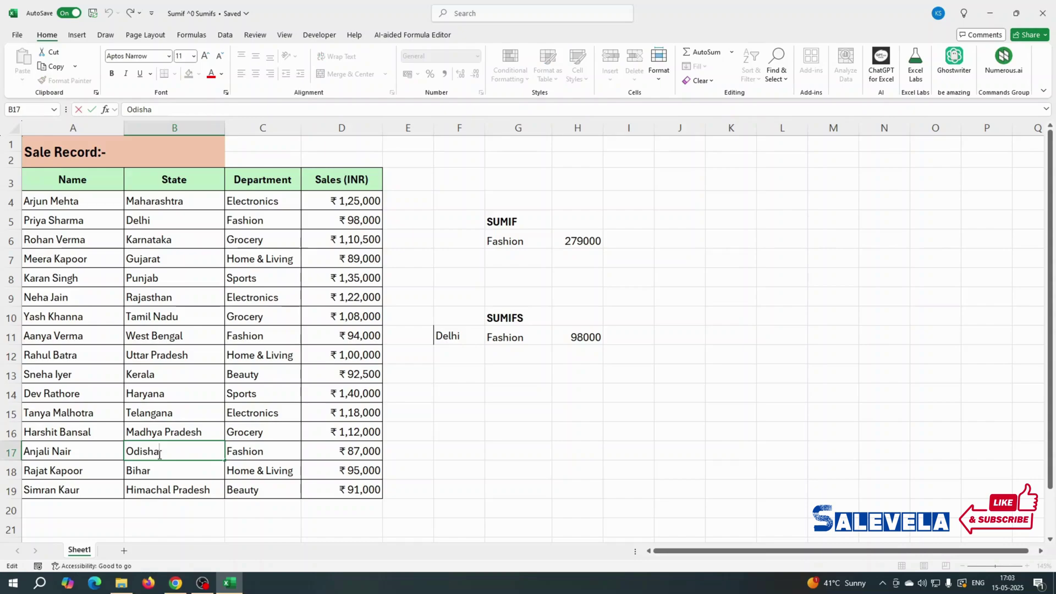
{"action": "double_click", "coordinate": [158, 453]}
{"action": "type", "text": "Delhi"}
{"action": "key", "text": "Return"}
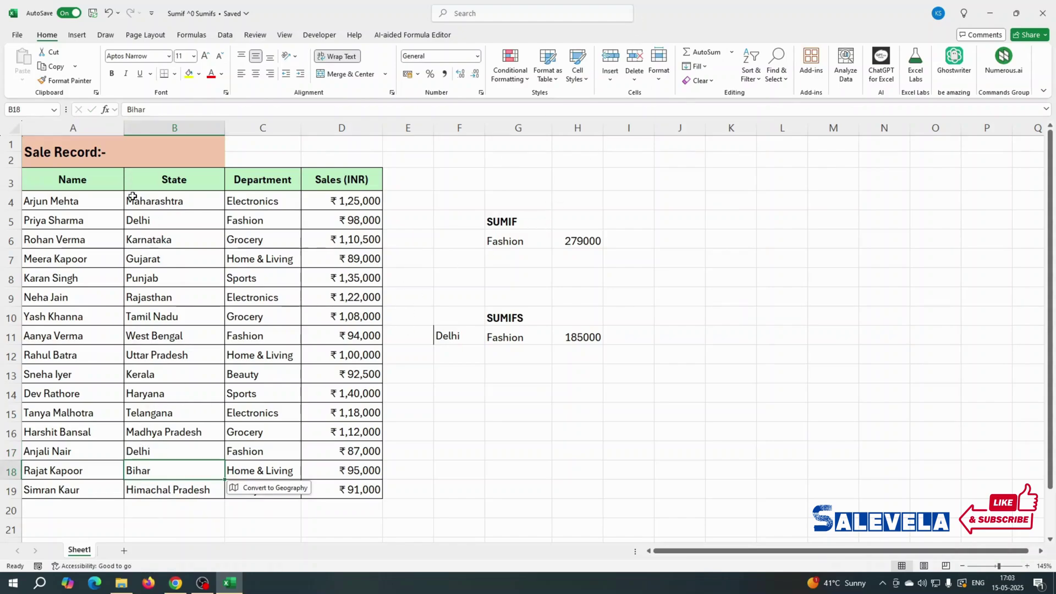
Check the SUMIFS result in H11 against the combined sales of the Delhi Fashion rows, cells D5 and D17
{"action": "left_click", "coordinate": [243, 452]}
{"action": "left_click", "coordinate": [361, 220]}
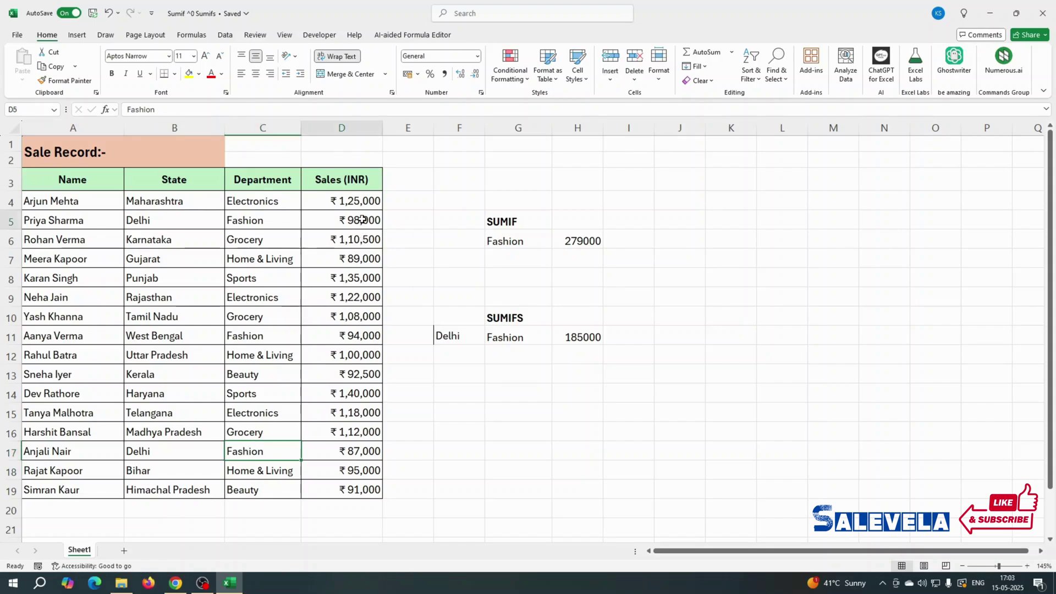
{"action": "left_click", "coordinate": [350, 450], "text": "ctrl"}
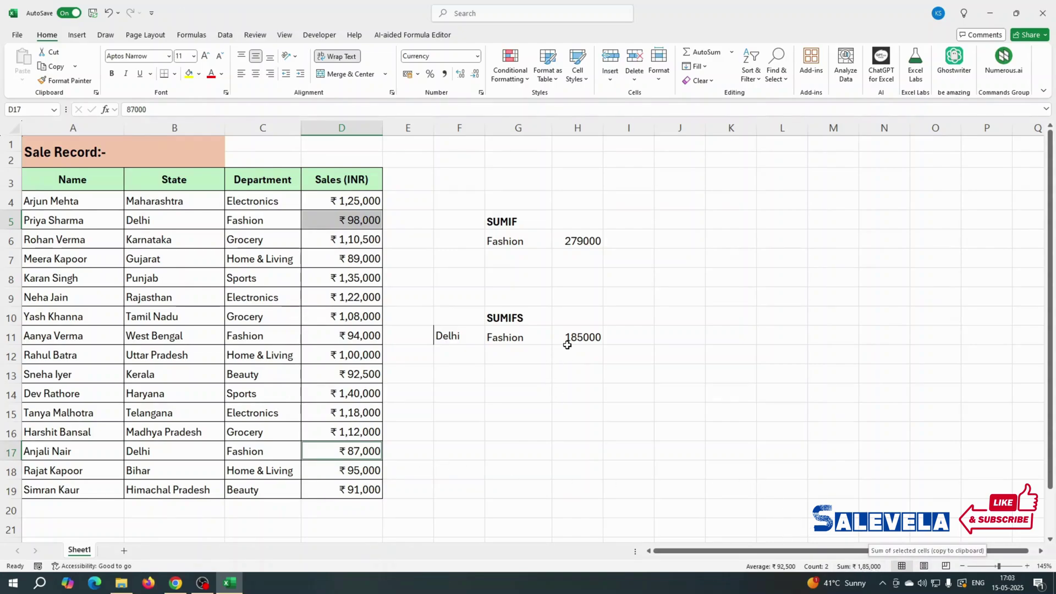
{"action": "left_click", "coordinate": [573, 339]}
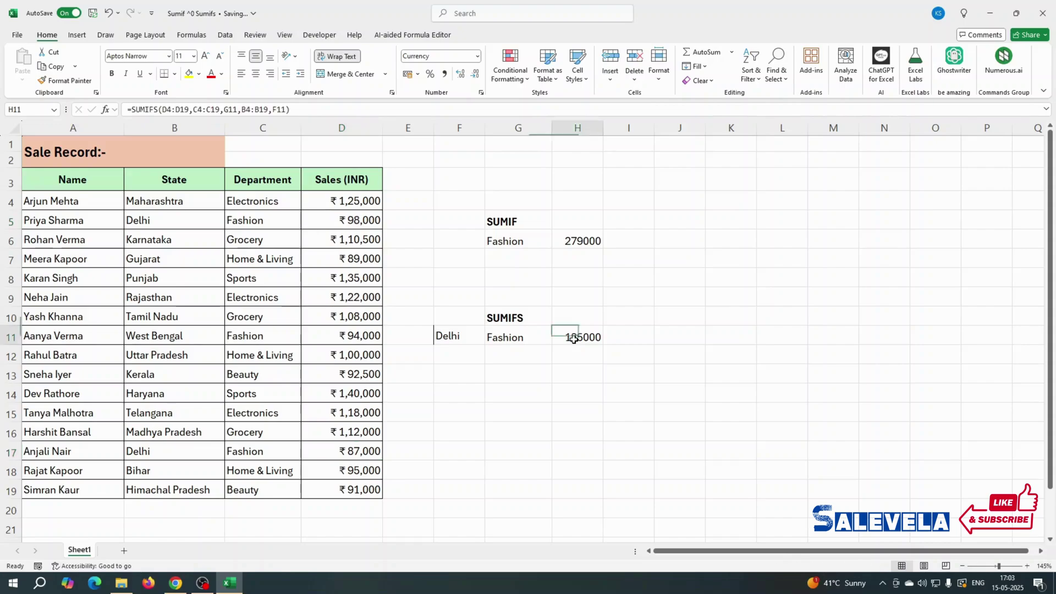